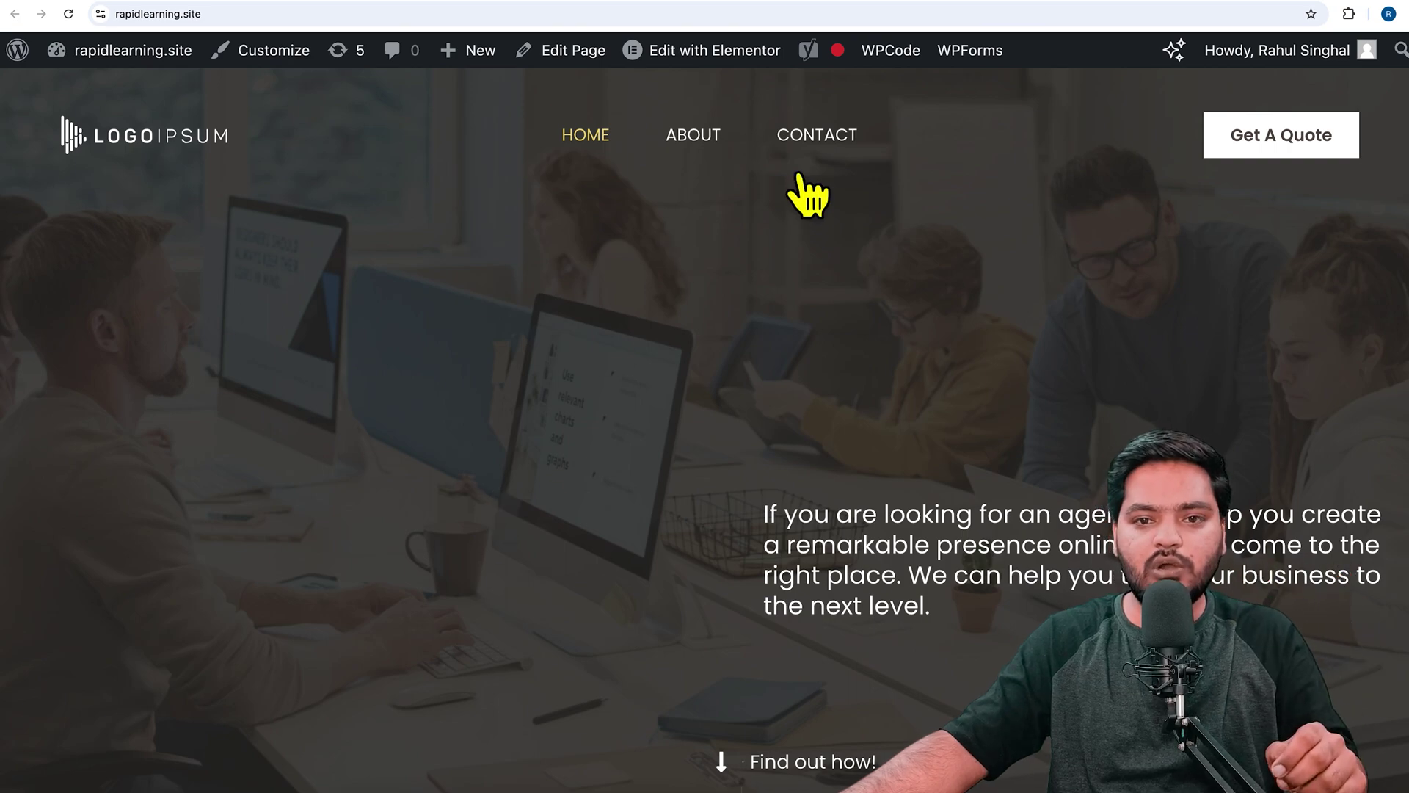
Step: Open the home page in Elementor and drop a Heading widget into the hero section
{"action": "left_click", "coordinate": [707, 68]}
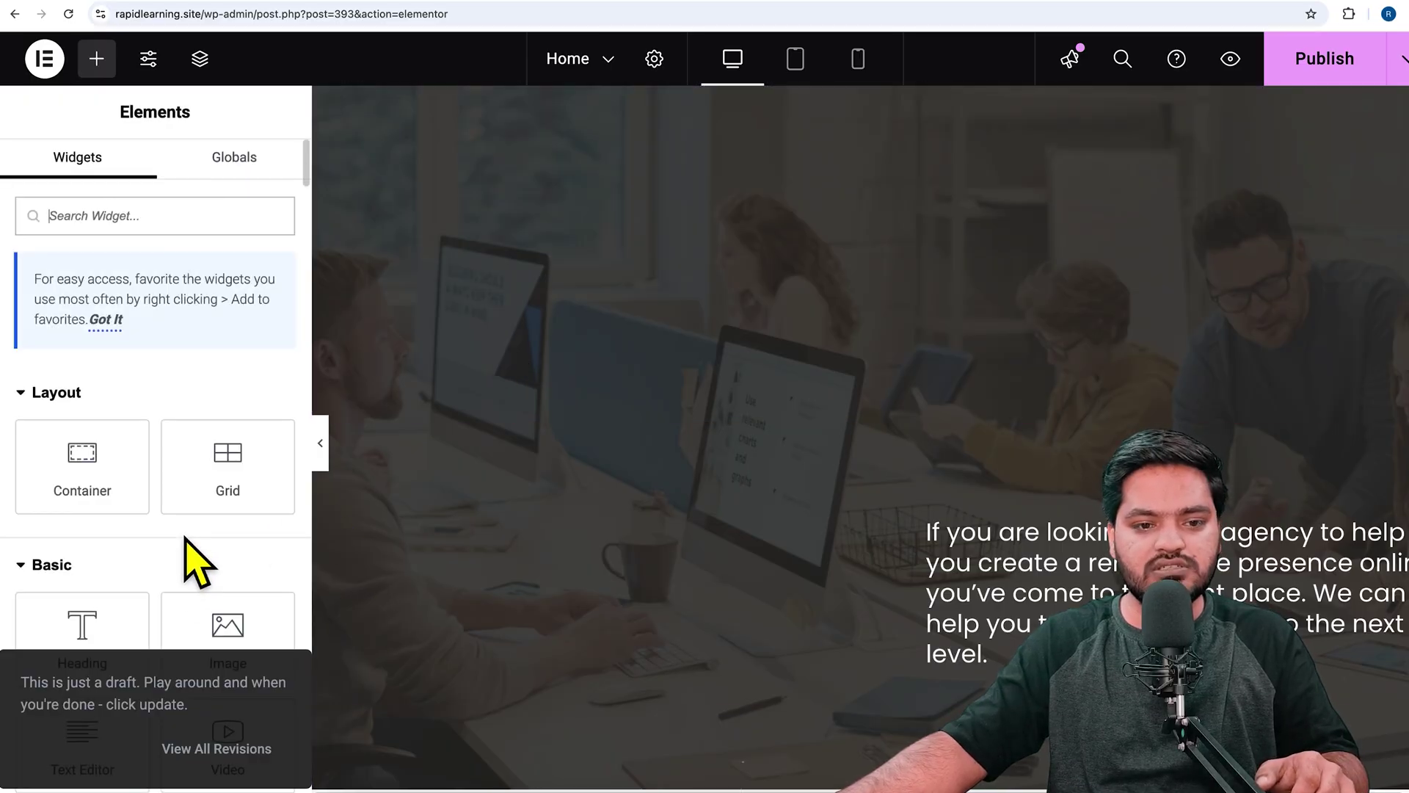
{"action": "scroll", "coordinate": [184, 550], "scroll_direction": "down", "scroll_amount": 2}
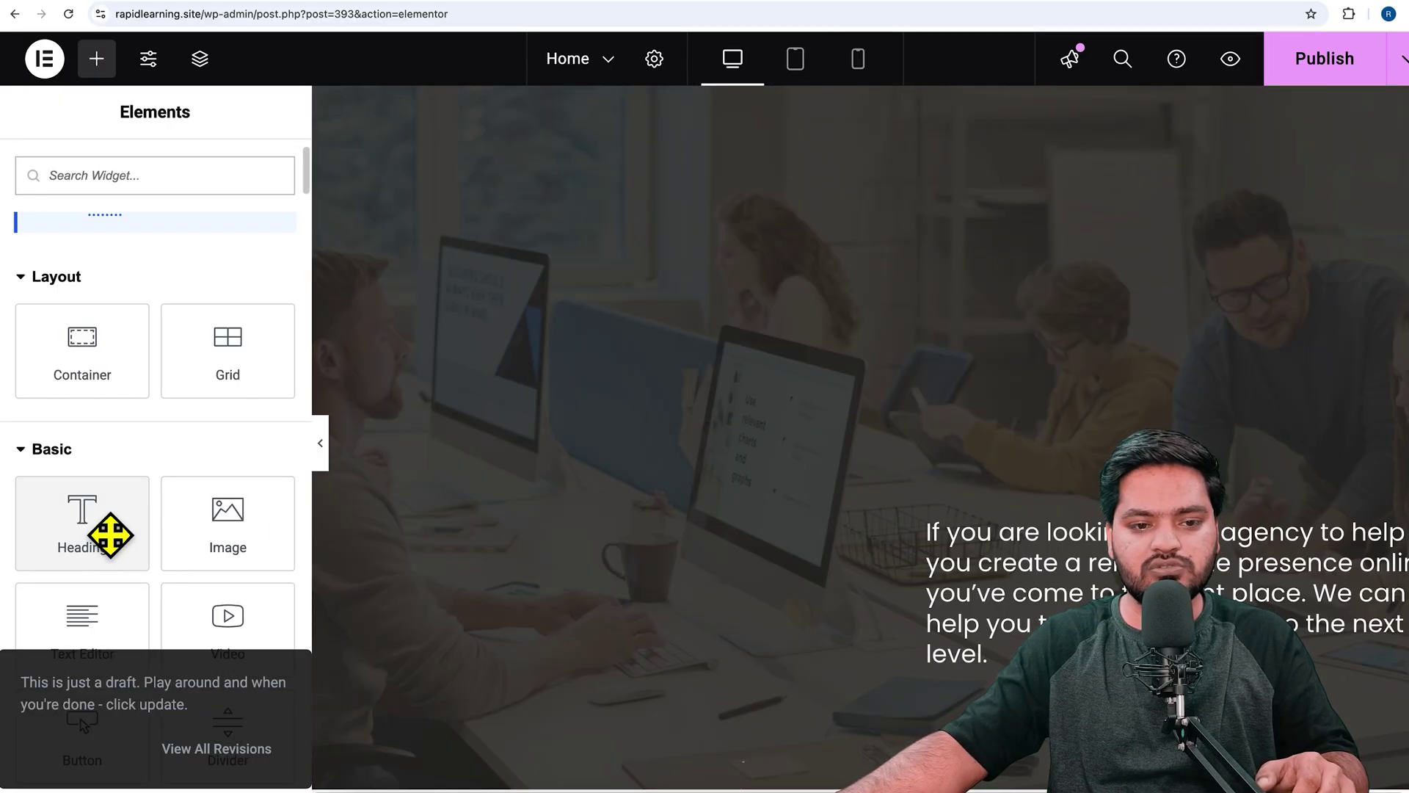
{"action": "left_click_drag", "start_coordinate": [109, 539], "coordinate": [512, 484]}
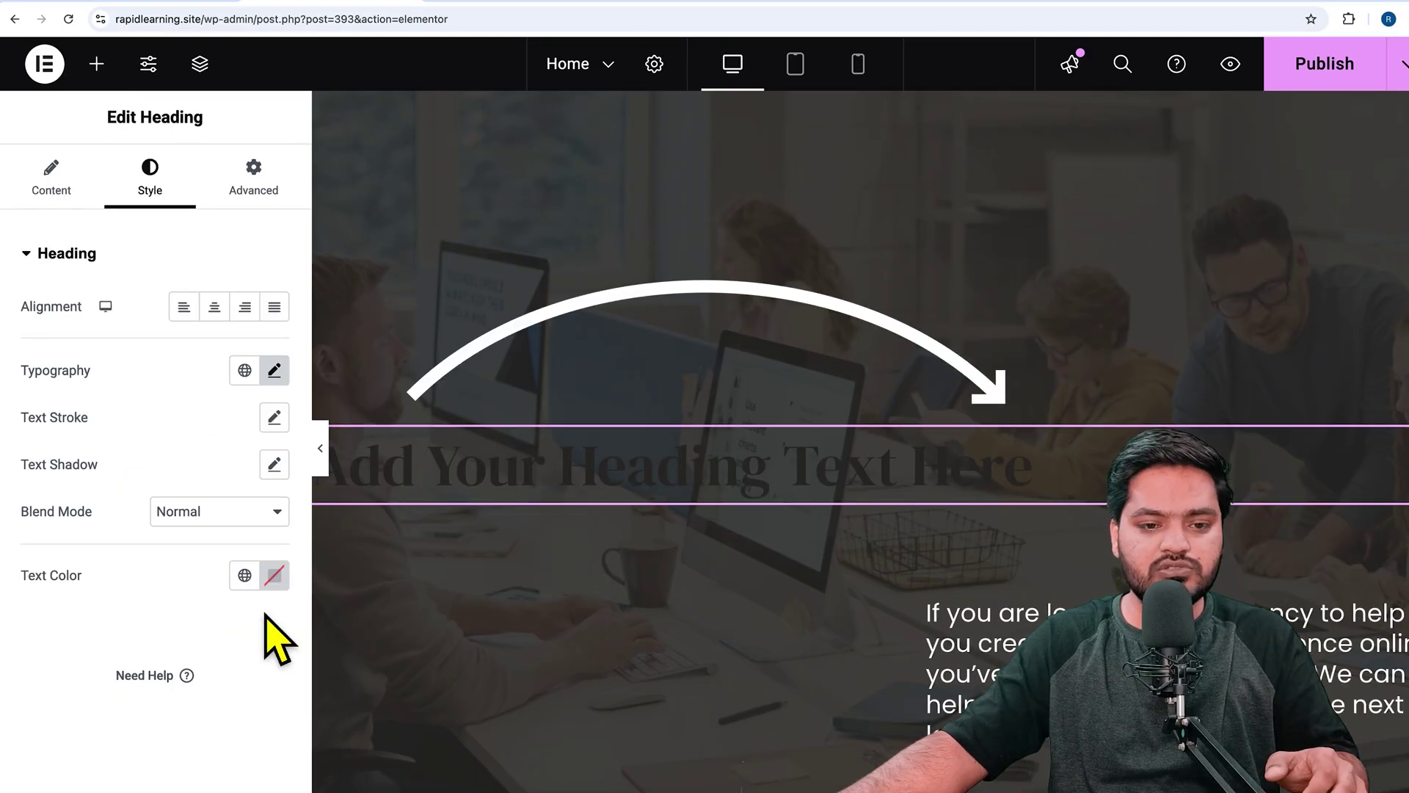
Step: Set the heading's text colour to white, #FFFFFF
{"action": "left_click", "coordinate": [276, 577]}
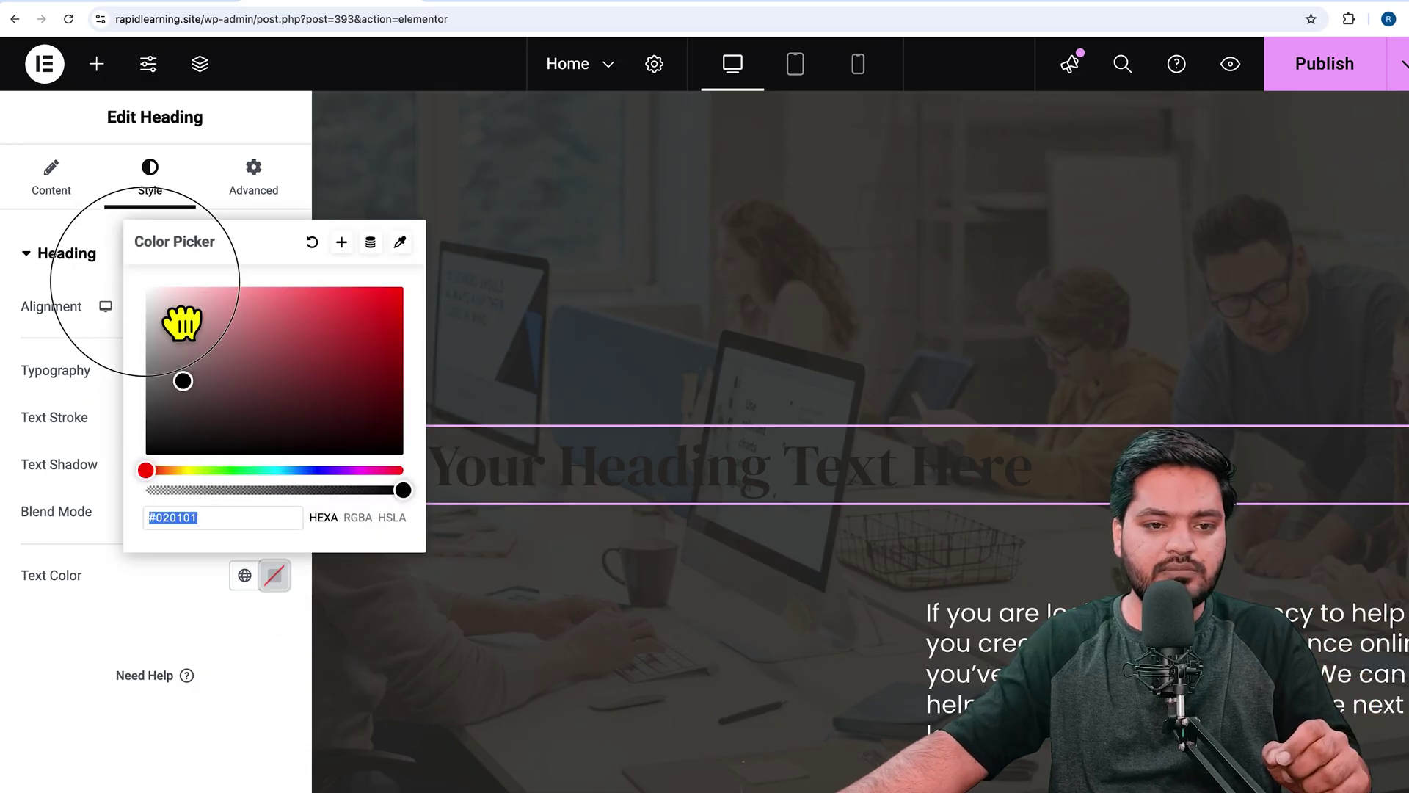
{"action": "type", "text": "#FFFFFF"}
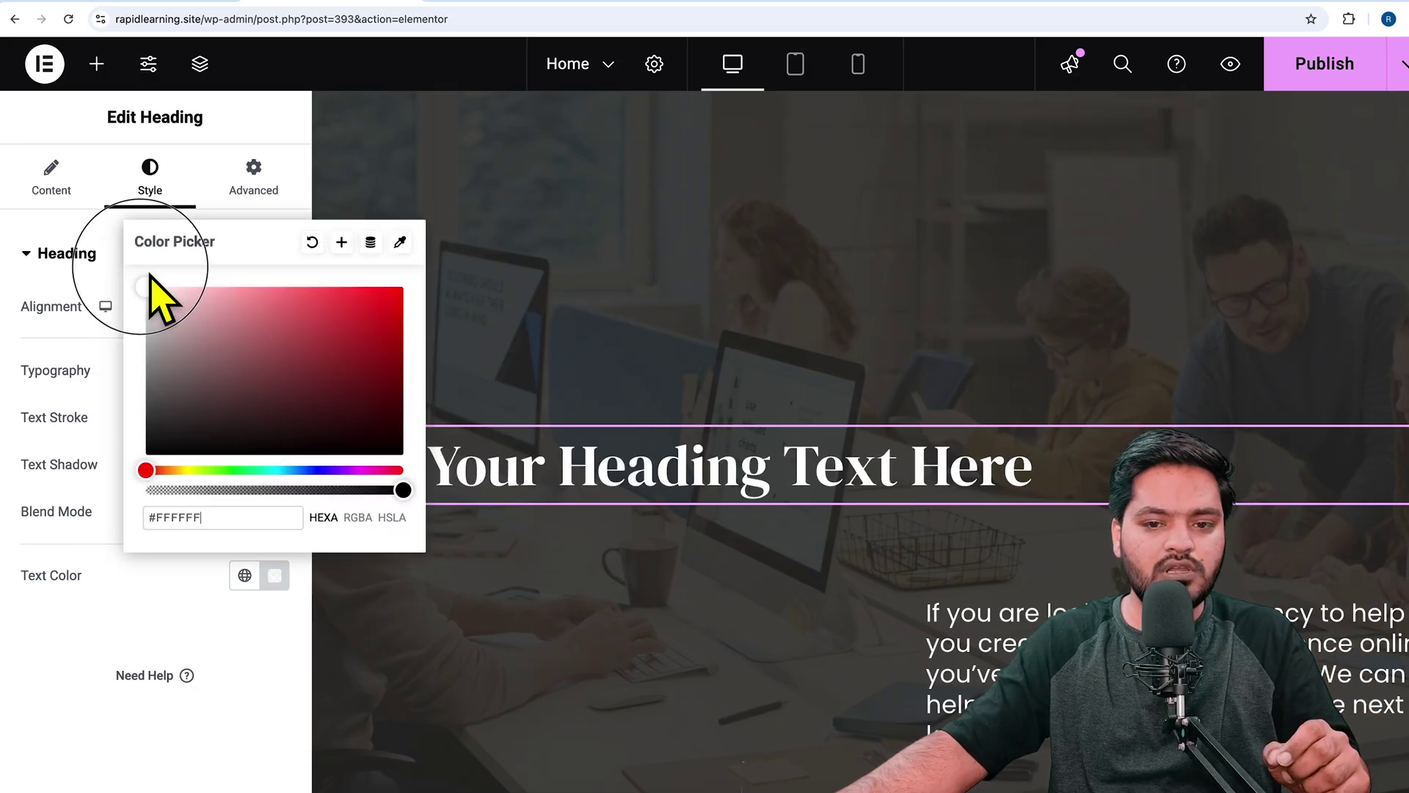
{"action": "left_click", "coordinate": [63, 634]}
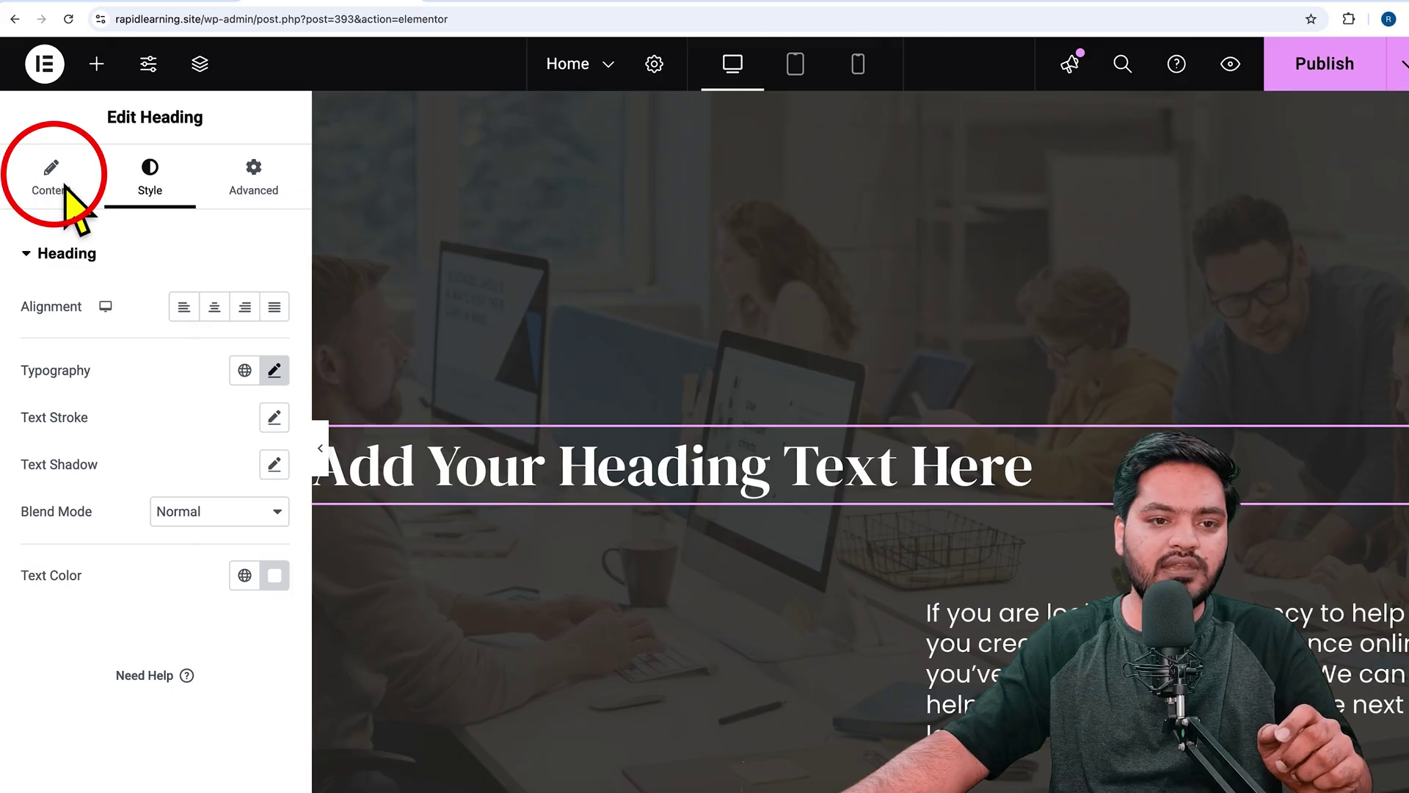
Step: Edit the title to 'Add Your <span>Heading</span> Text Here', fixing the mistyped closing tag
{"action": "left_click", "coordinate": [81, 217]}
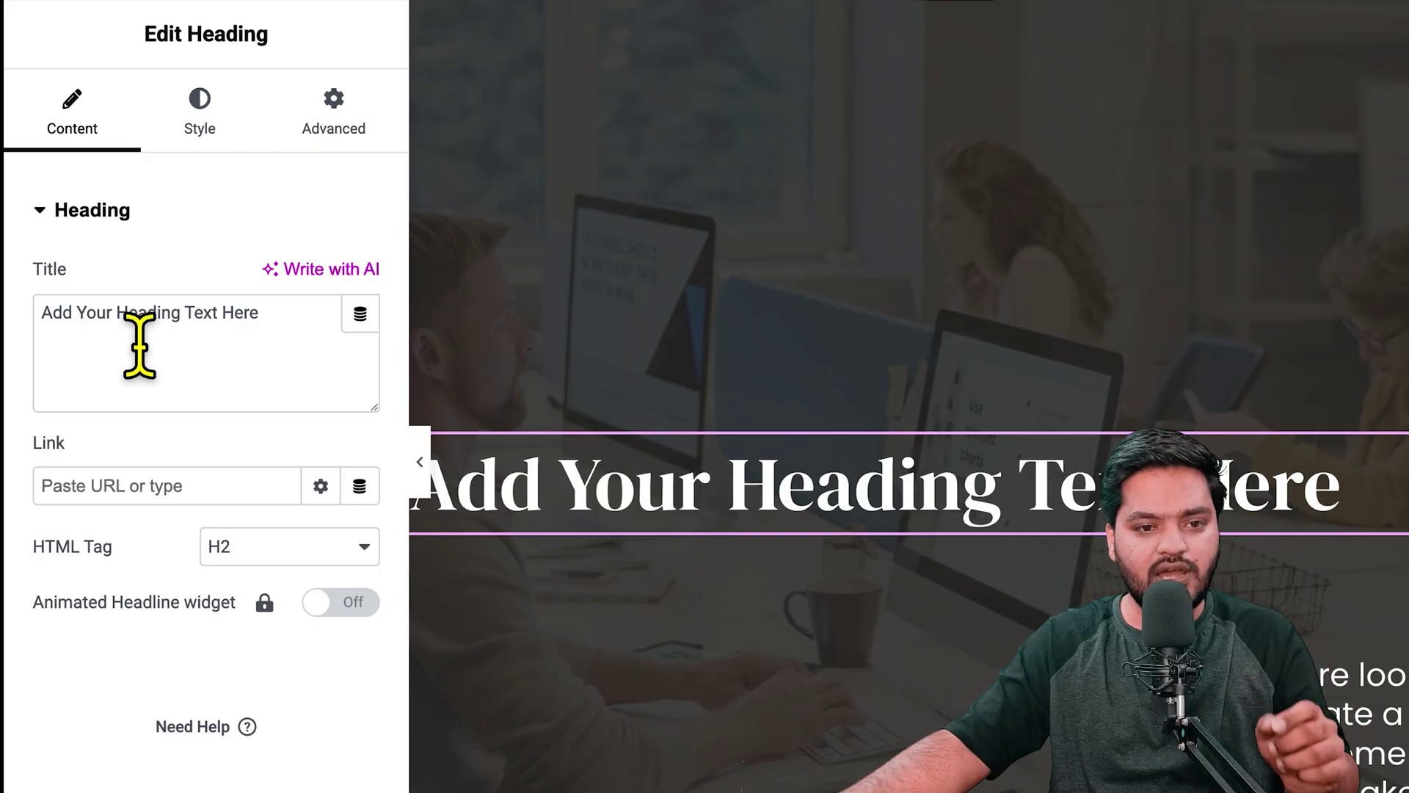
{"action": "left_click", "coordinate": [138, 344]}
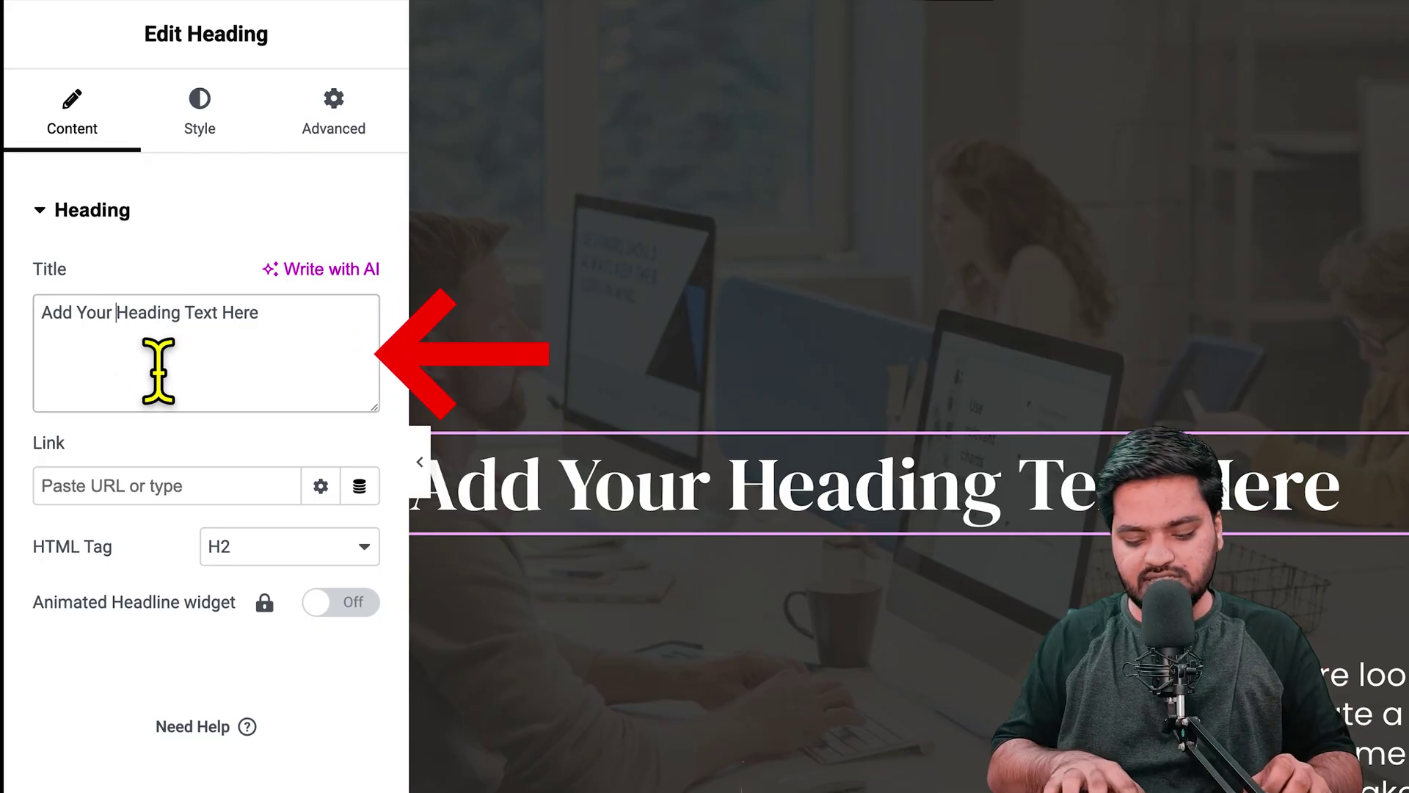
{"action": "type", "text": "<"}
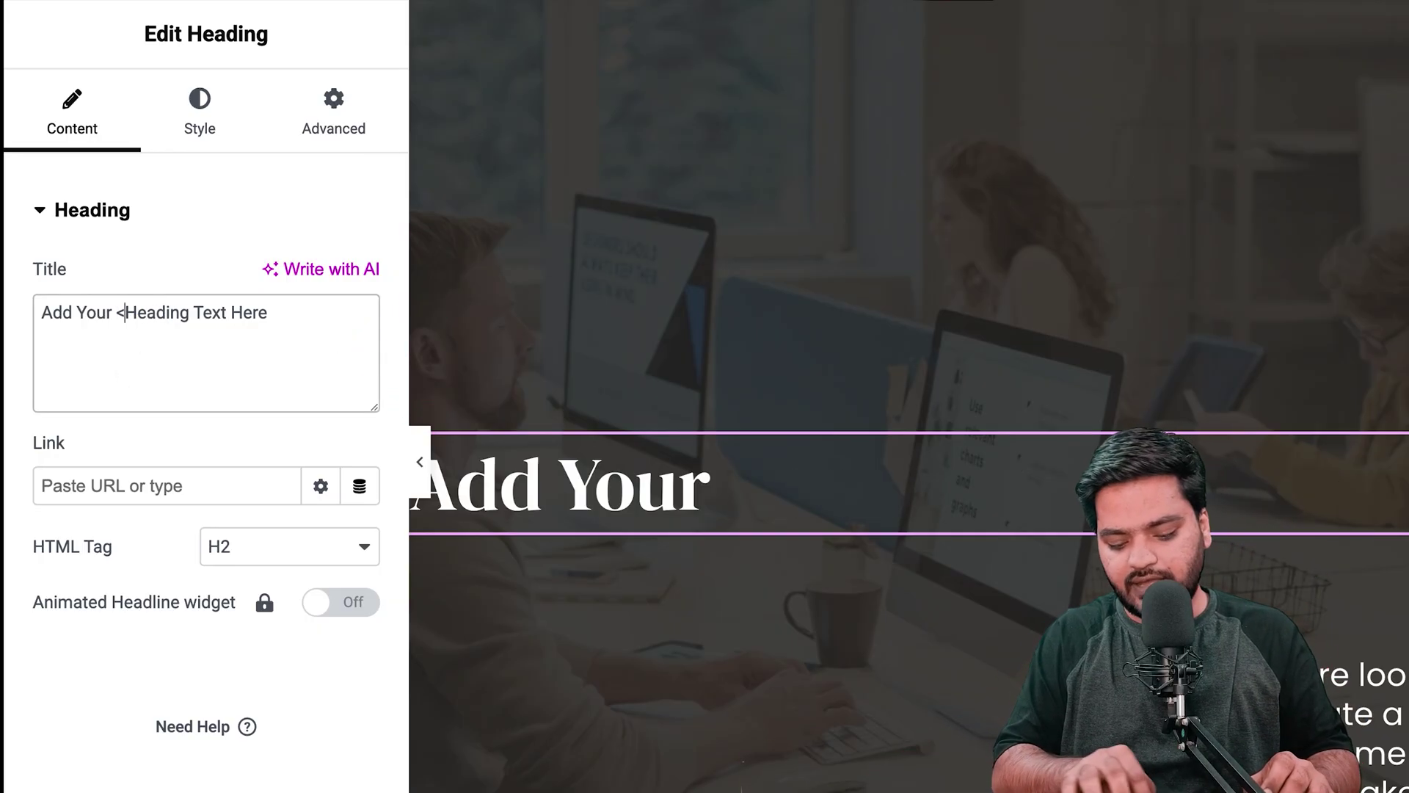
{"action": "type", "text": "span>"}
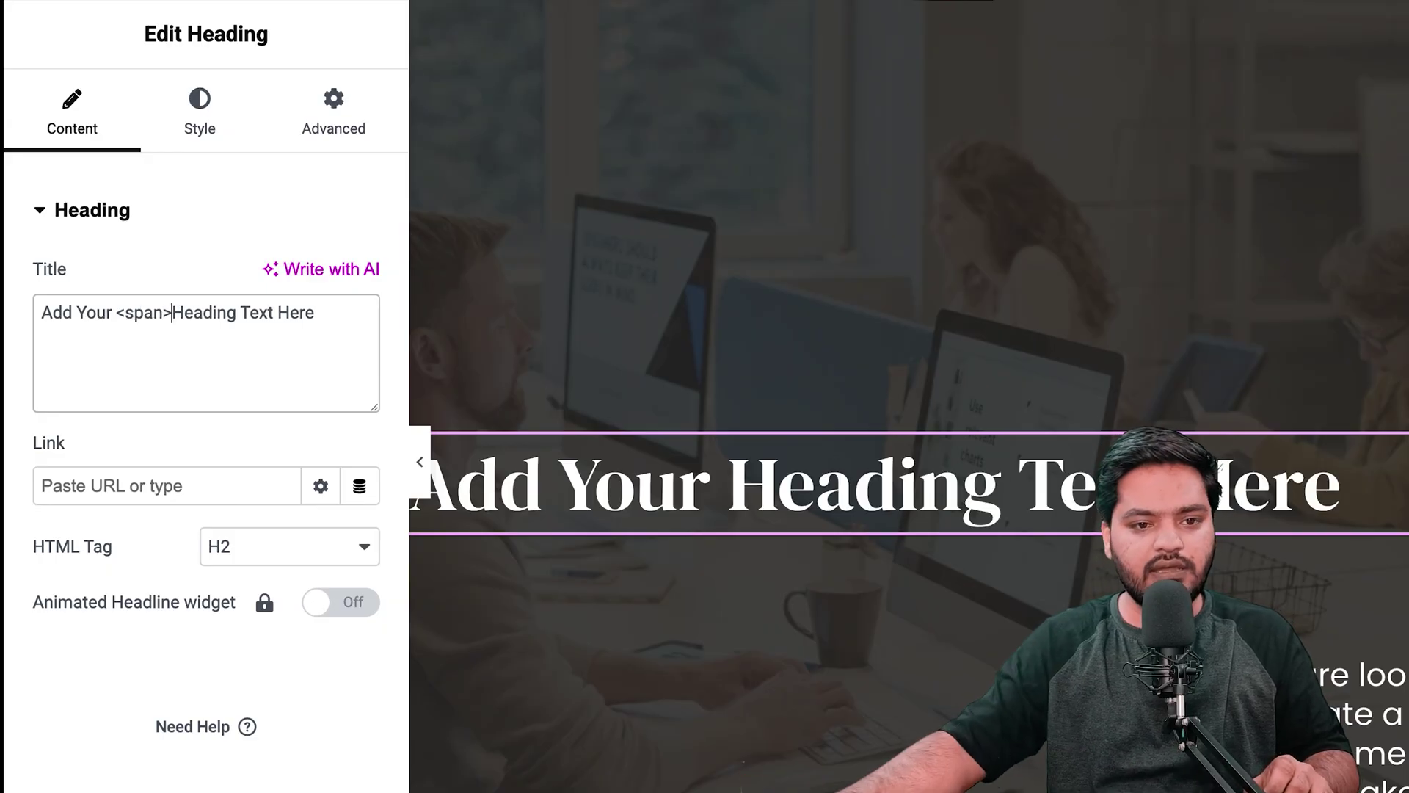
{"action": "left_click", "coordinate": [232, 345]}
{"action": "type", "text": ">"}
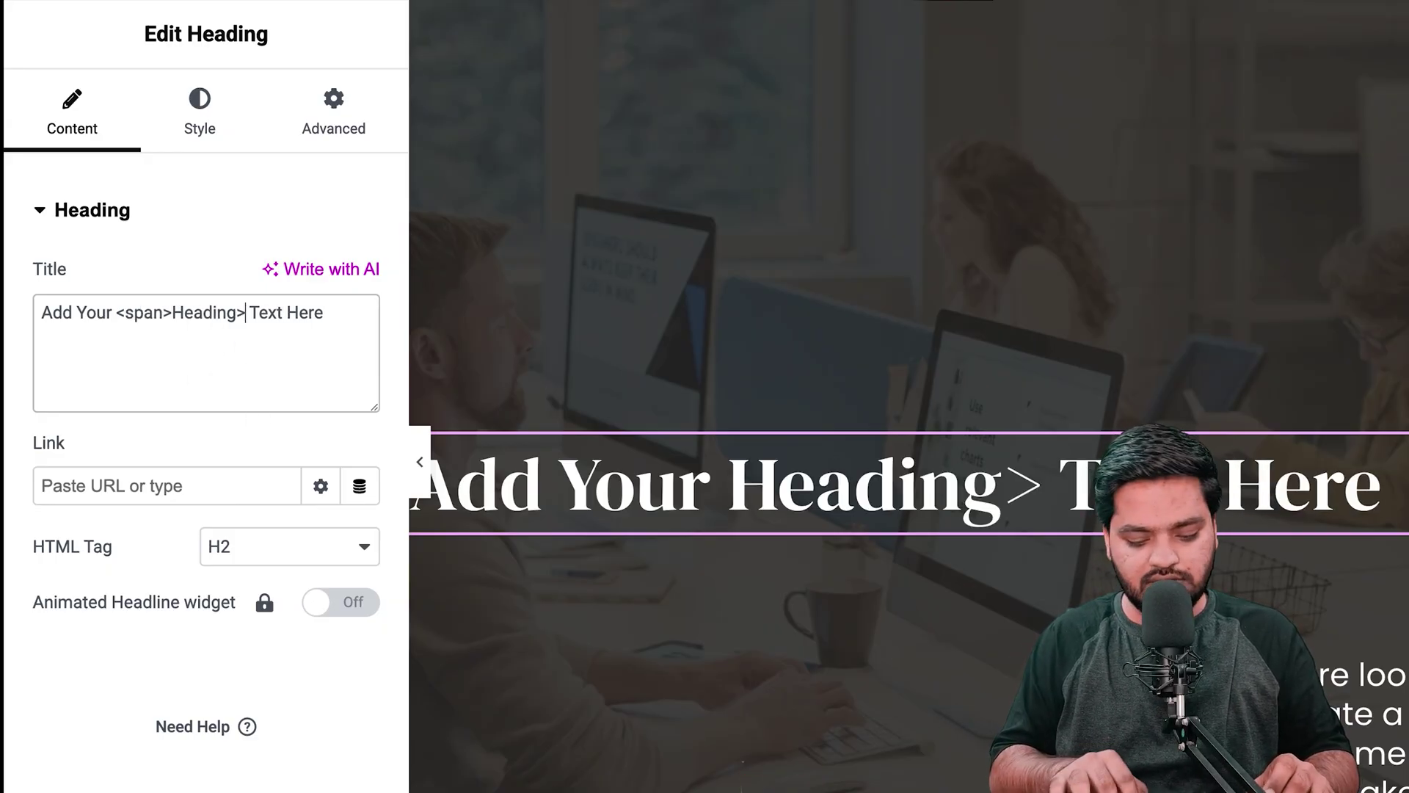
{"action": "type", "text": "/"}
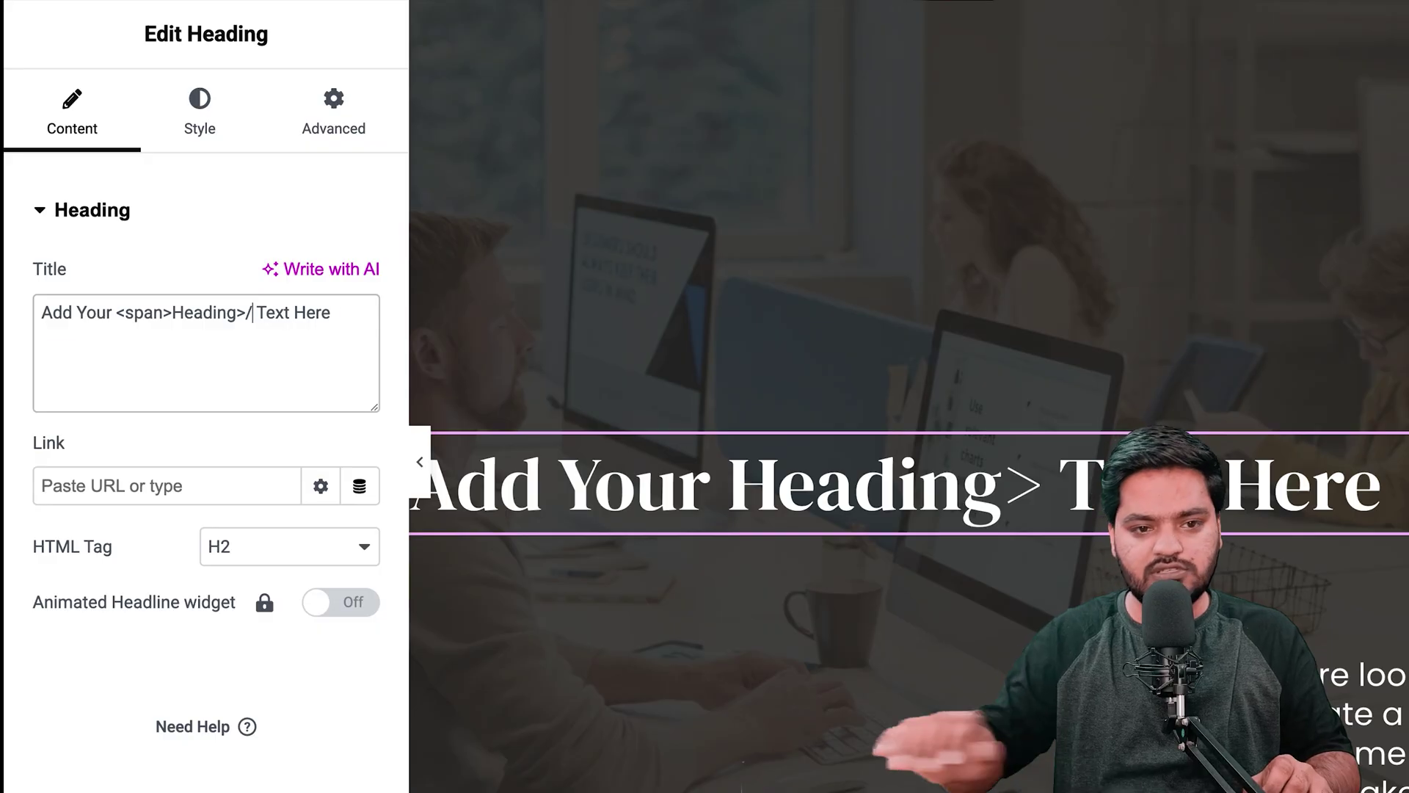
{"action": "type", "text": "span>"}
{"action": "left_click", "coordinate": [248, 314]}
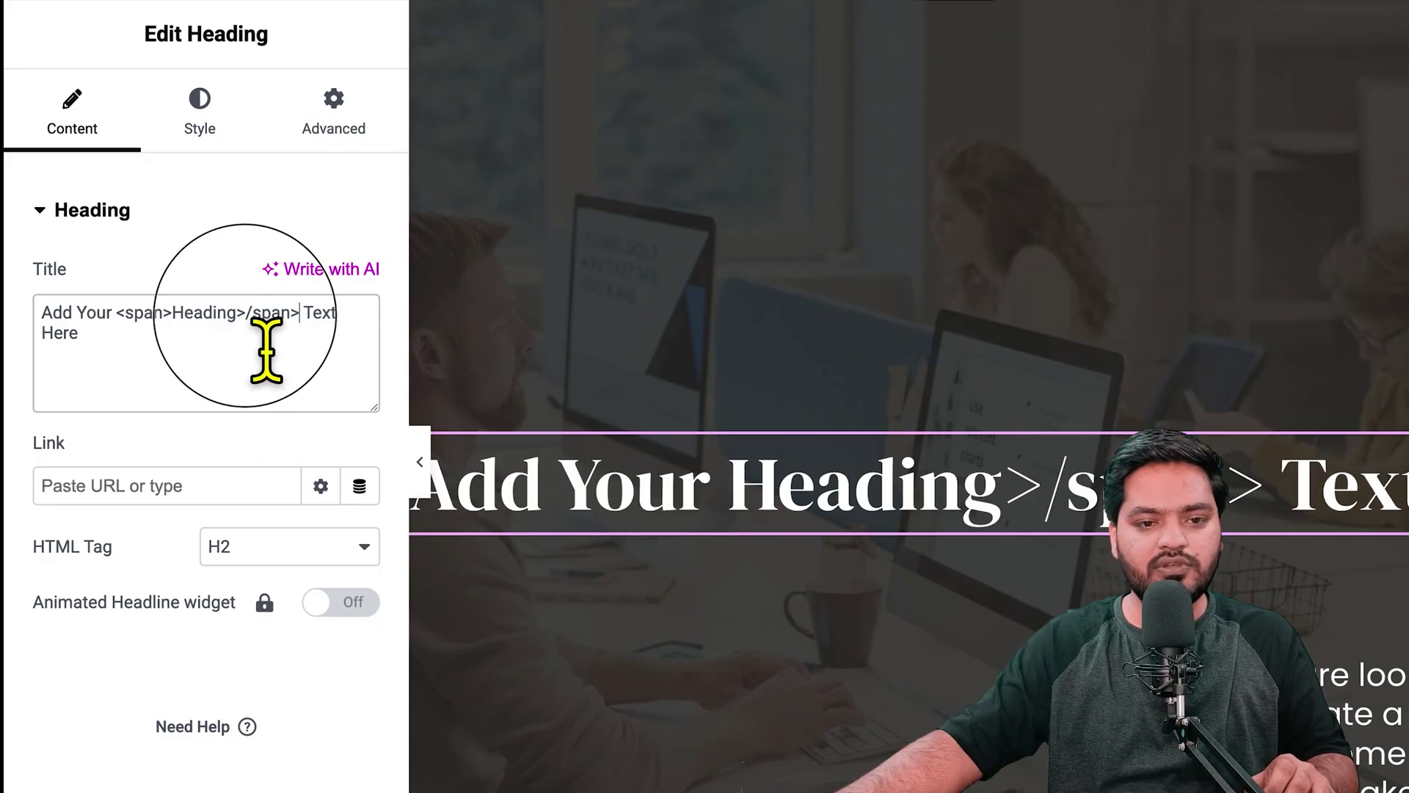
{"action": "key", "text": "BackSpace"}
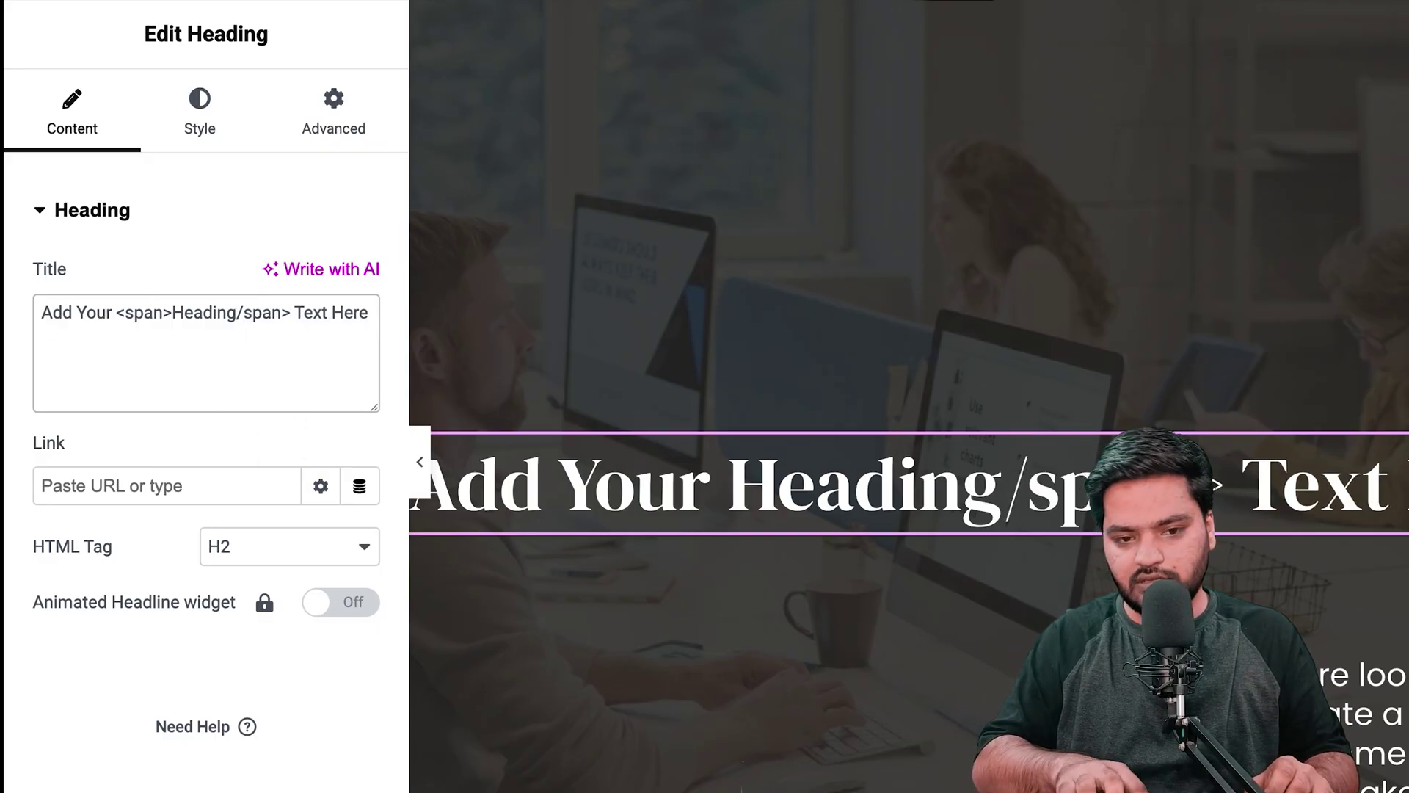
{"action": "type", "text": "<"}
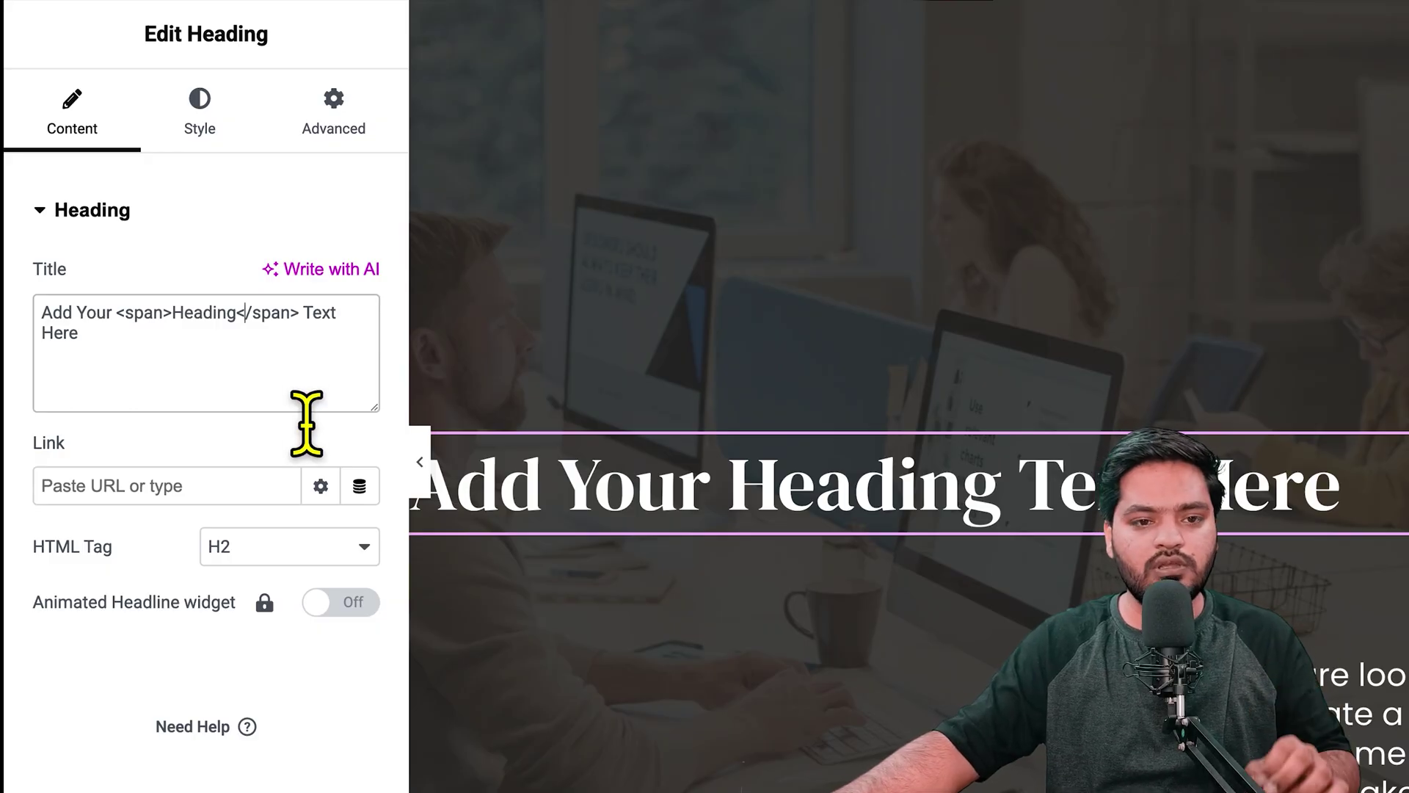
{"action": "left_click", "coordinate": [182, 336]}
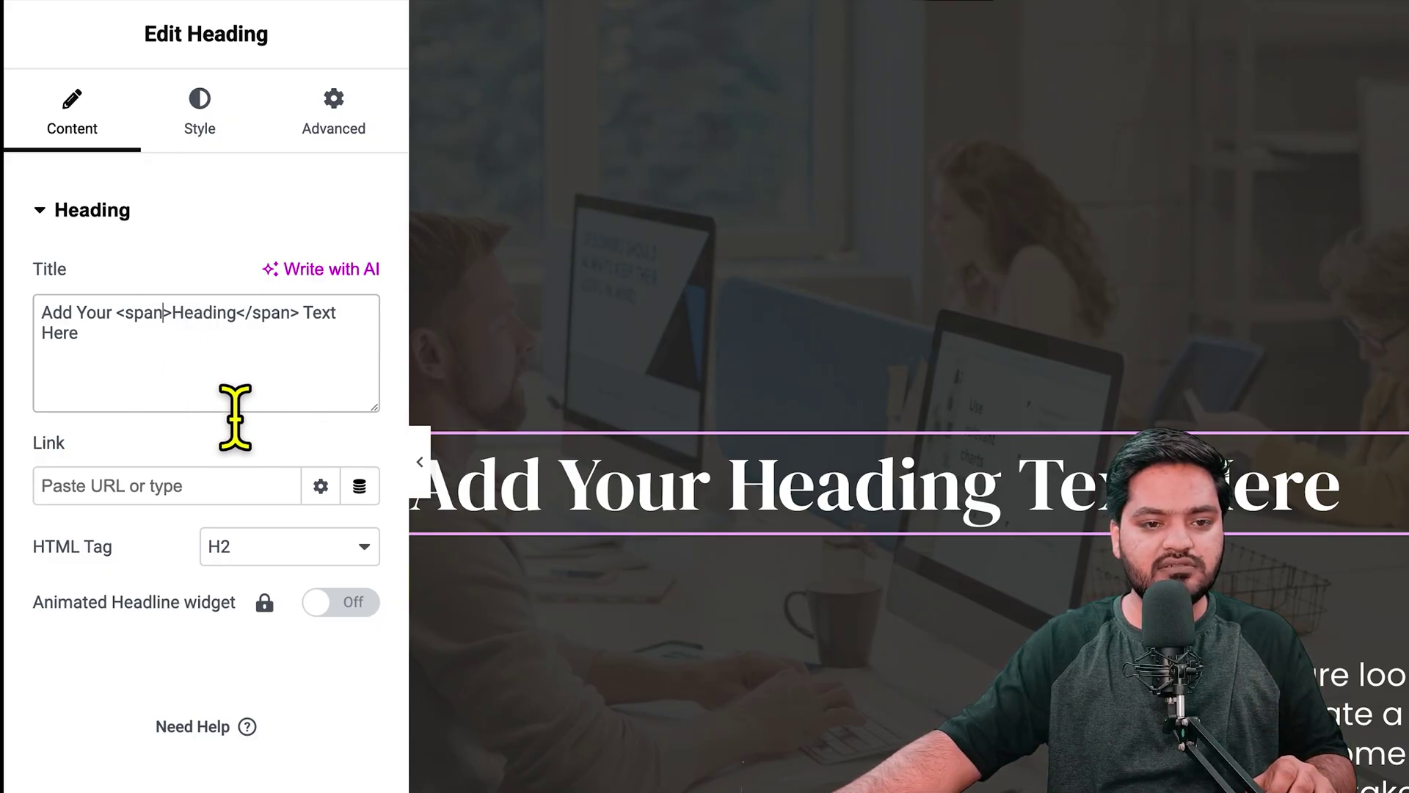
Step: Add style="color:yellow;" to the span so the word 'Heading' displays yellow
{"action": "type", "text": "sty"}
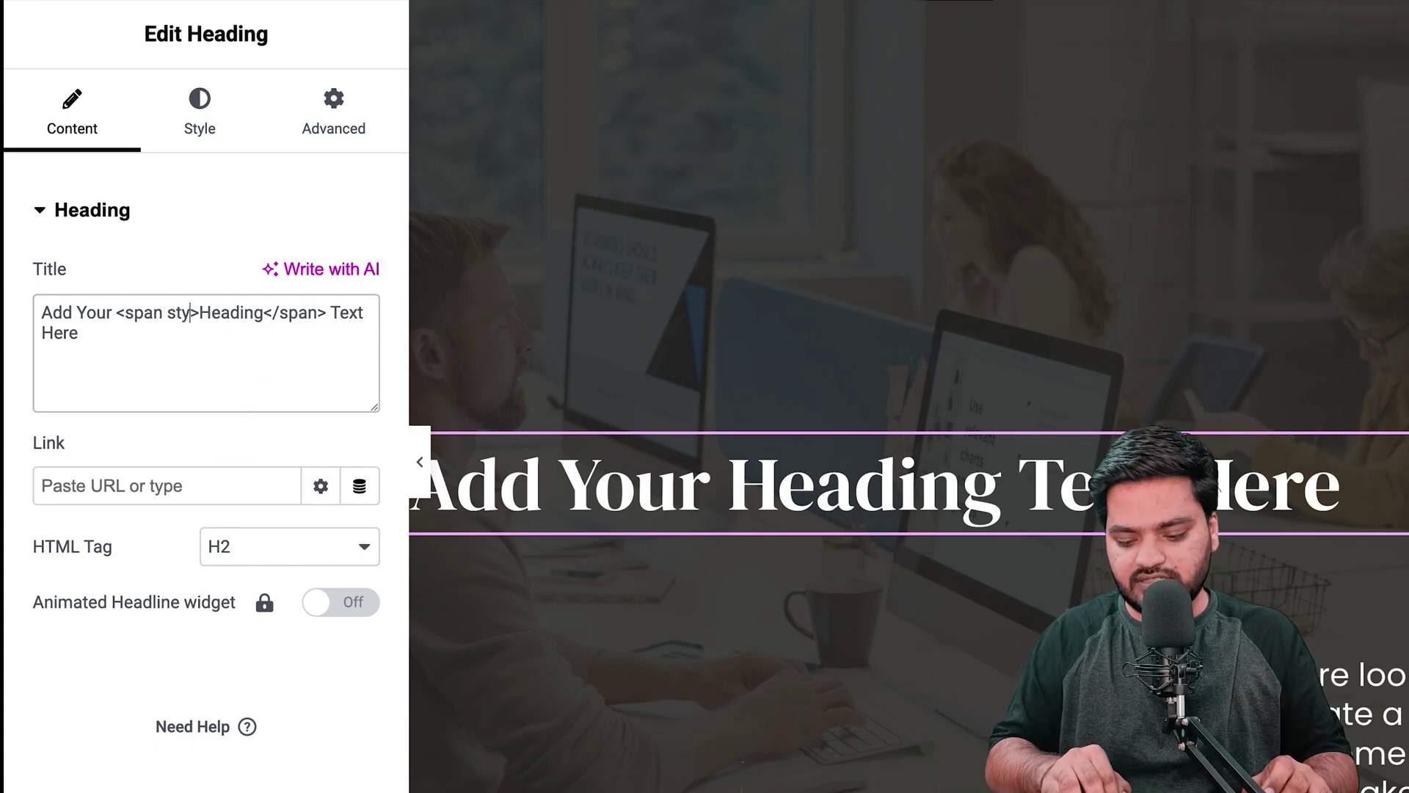
{"action": "type", "text": "le=\"\""}
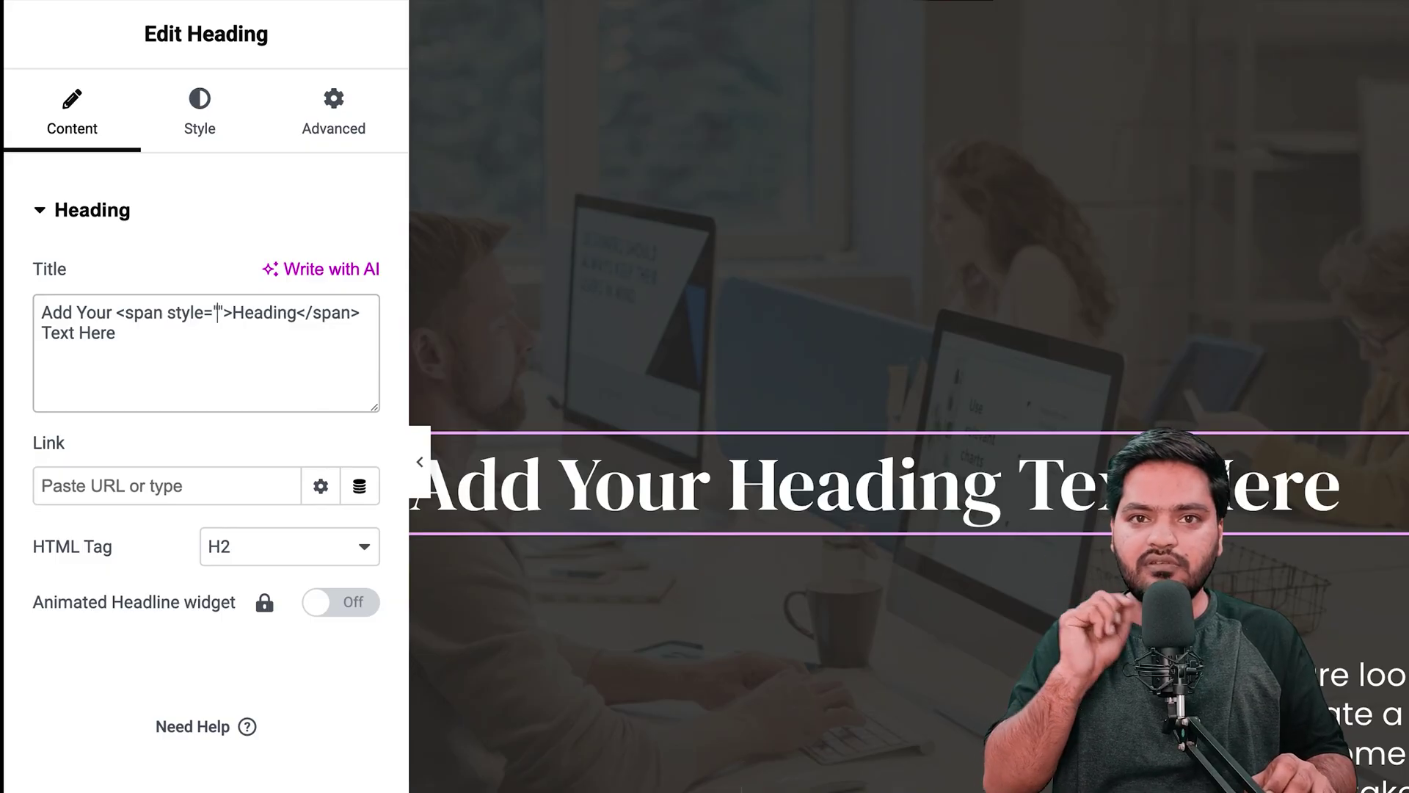
{"action": "type", "text": "co"}
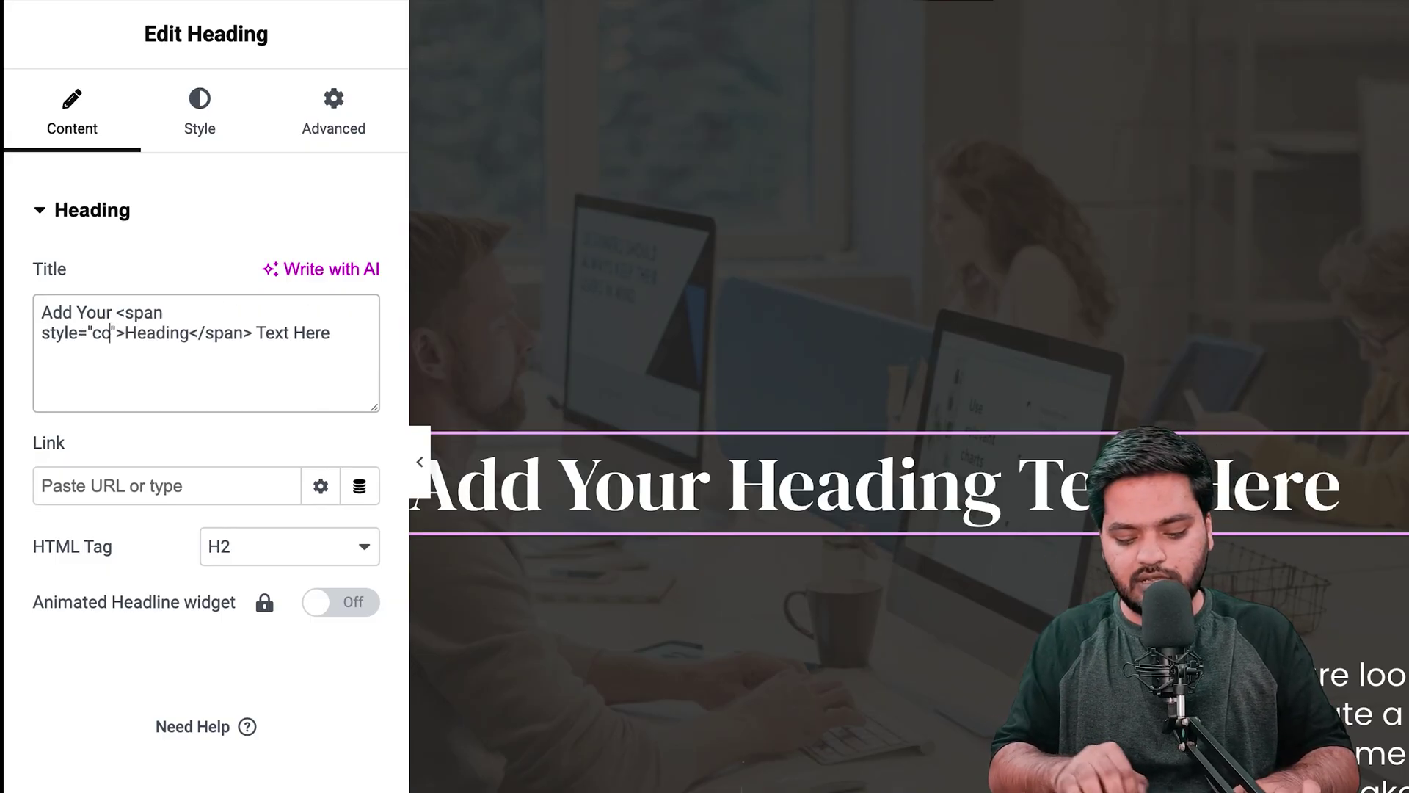
{"action": "type", "text": "lor:"}
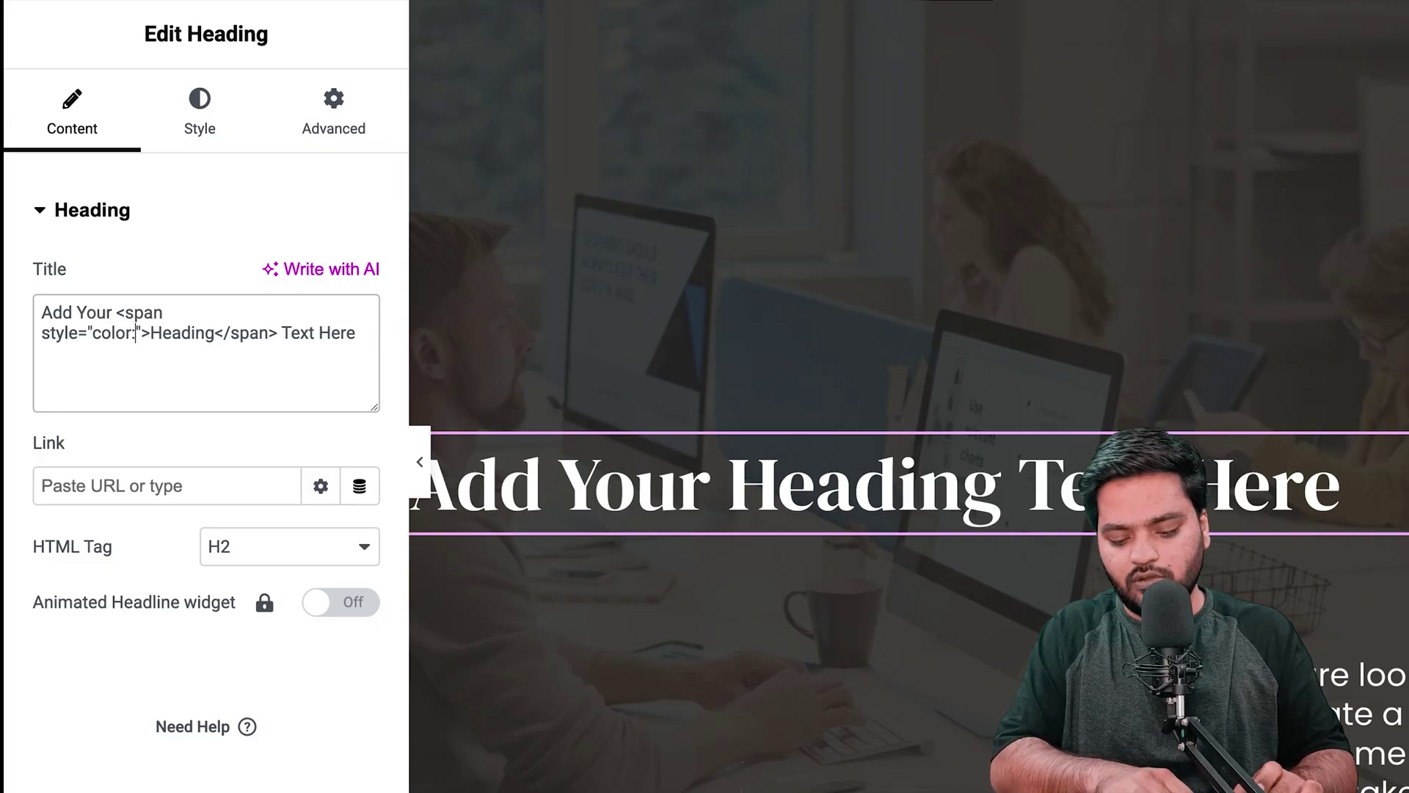
{"action": "type", "text": "yellow;"}
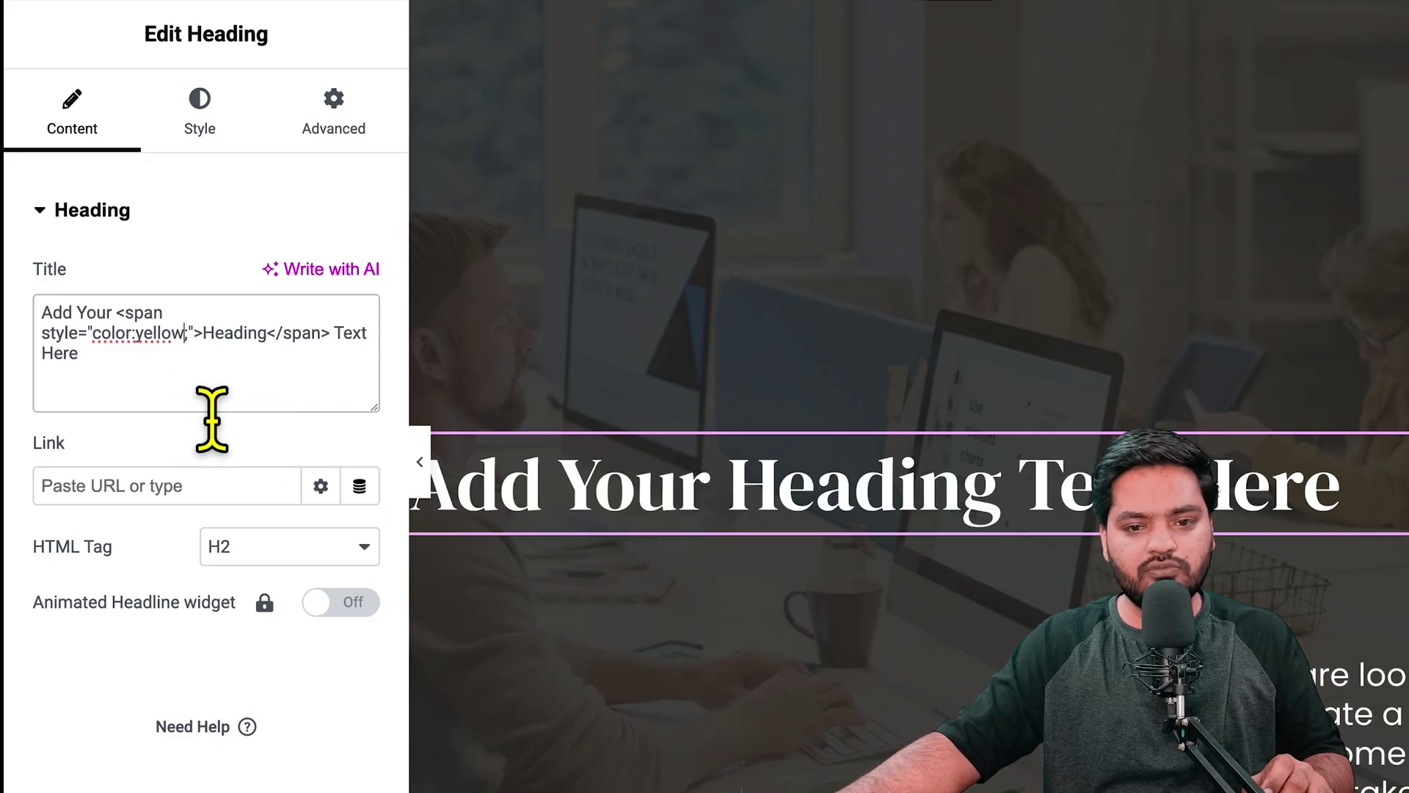
{"action": "left_click", "coordinate": [215, 414]}
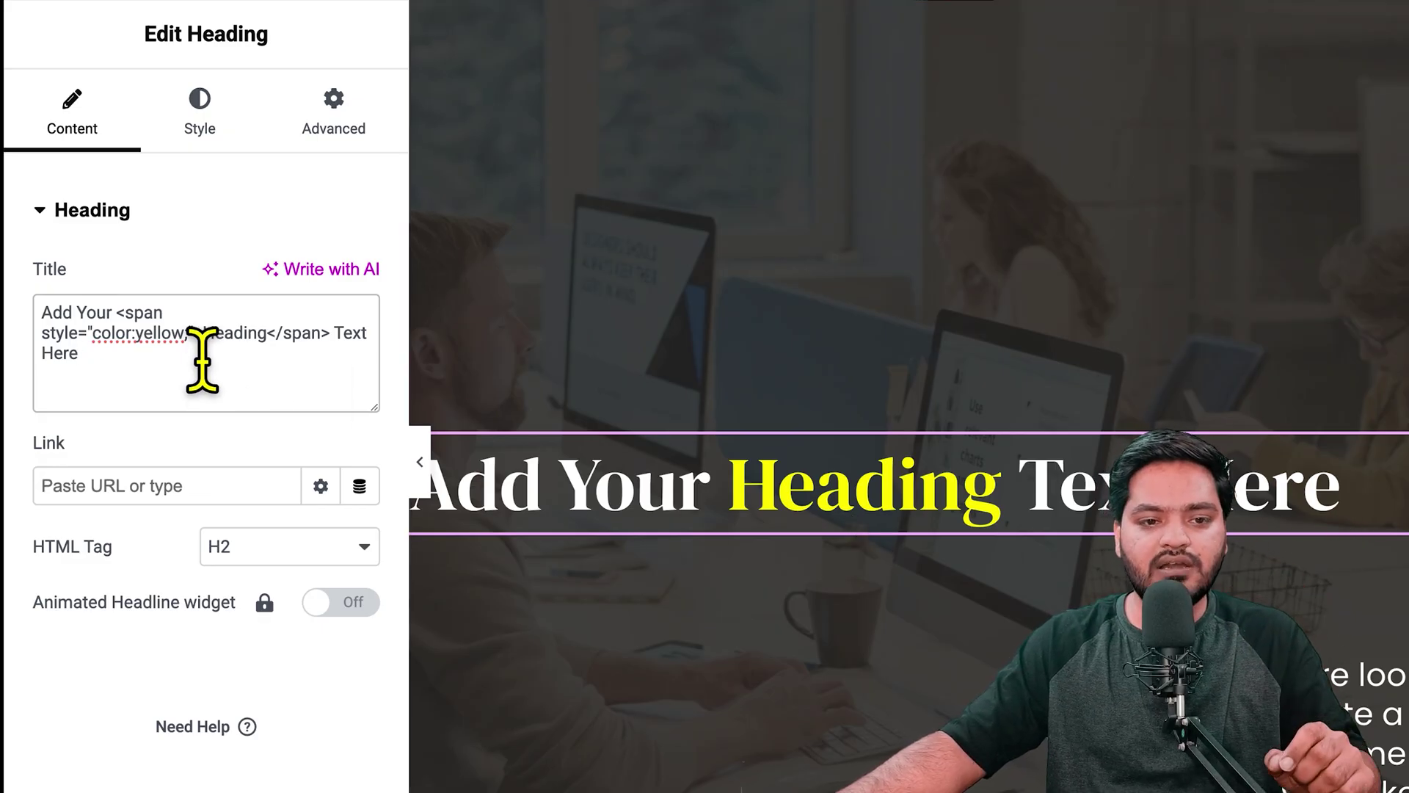
{"action": "left_click_drag", "start_coordinate": [117, 314], "coordinate": [323, 331]}
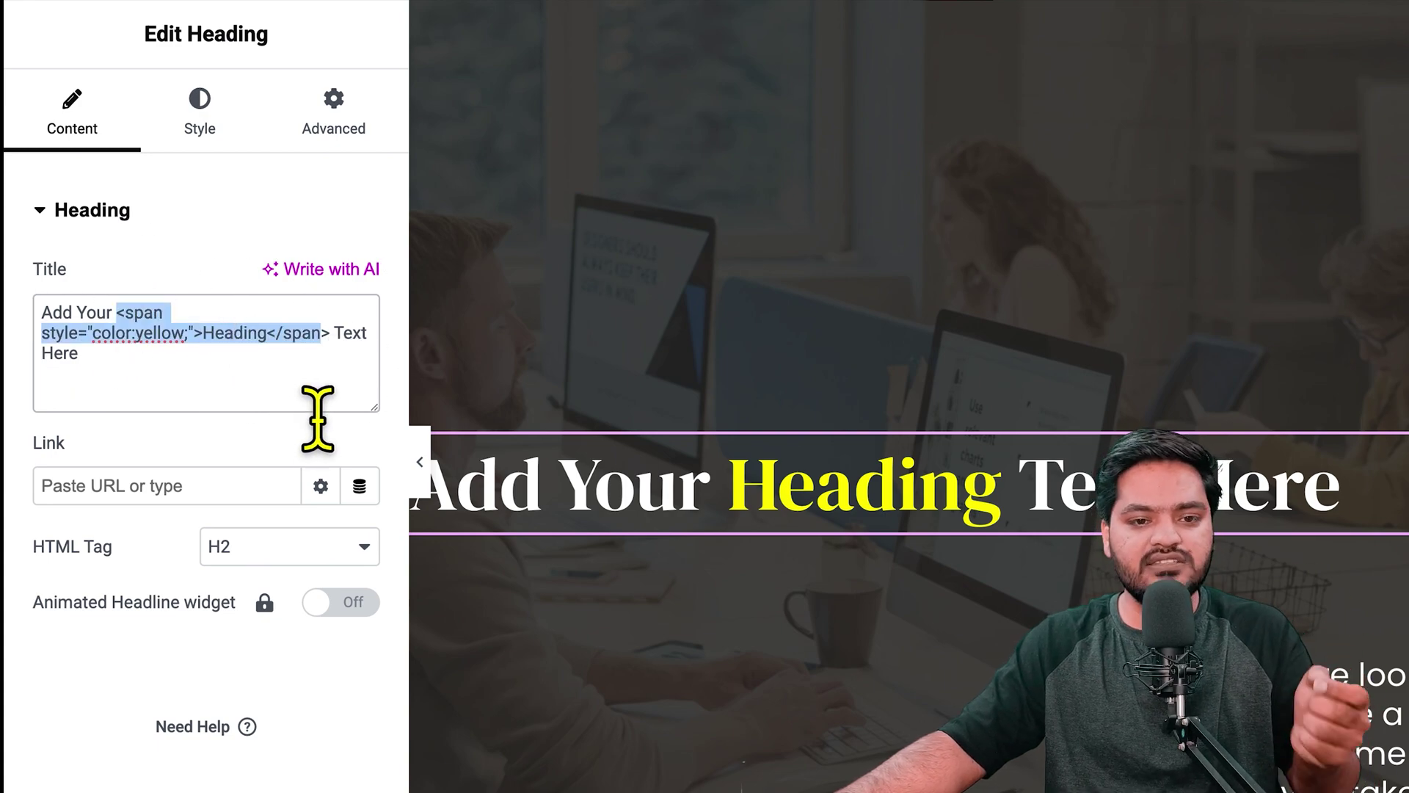
{"action": "left_click", "coordinate": [323, 402]}
Step: Move 'Text' inside the yellow span so it wraps 'Heading Text'
{"action": "left_click", "coordinate": [367, 337]}
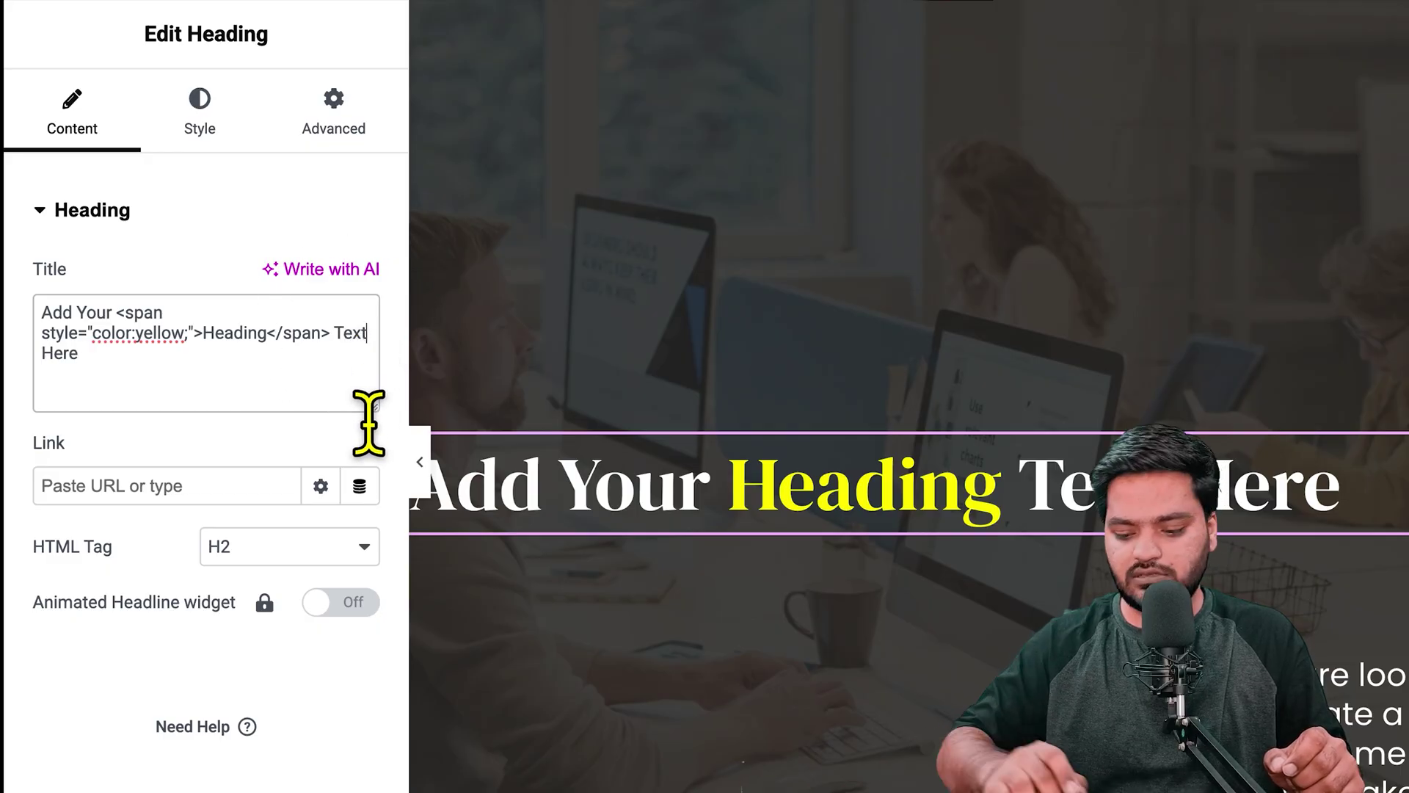
{"action": "key", "text": "BackSpace"}
{"action": "key", "text": "BackSpace"}
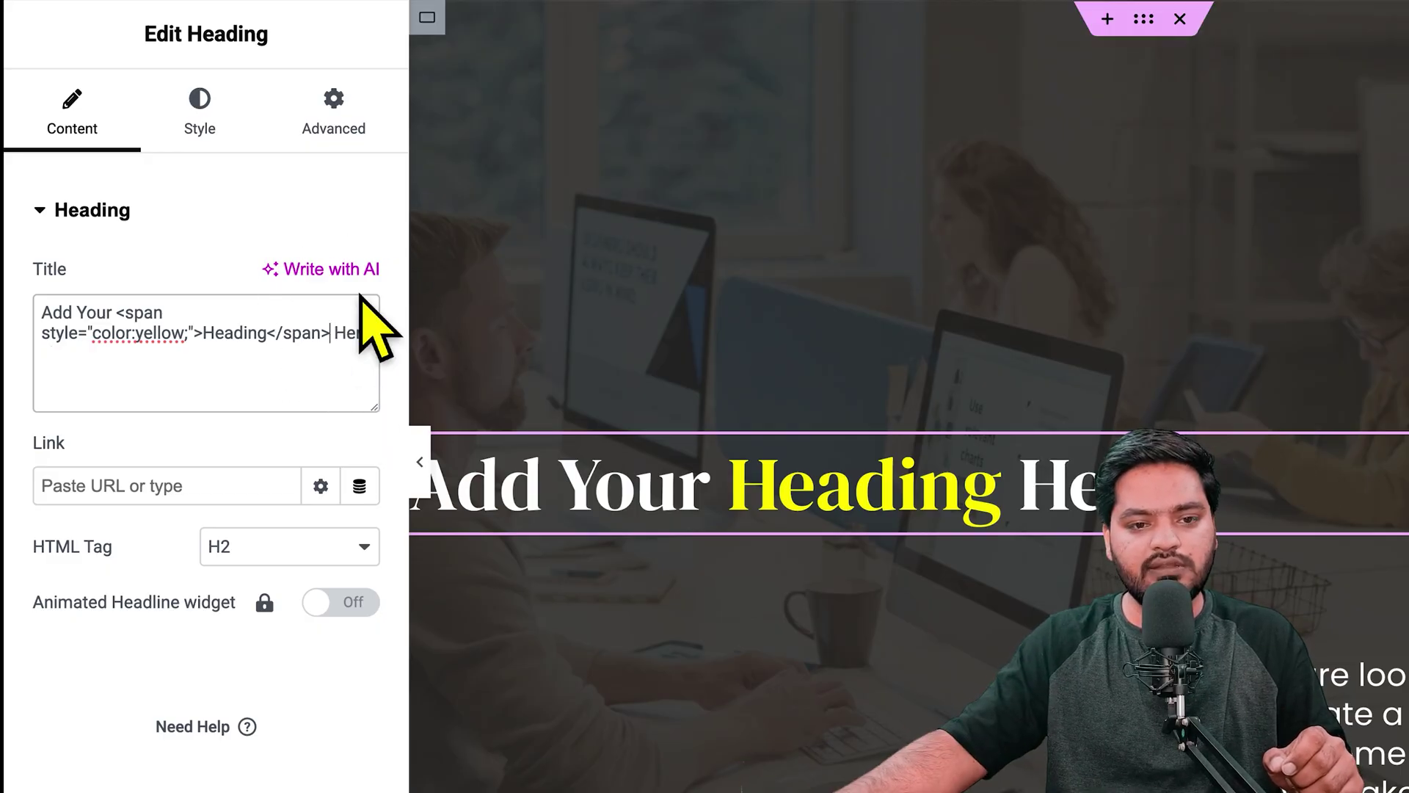
{"action": "left_click", "coordinate": [269, 334]}
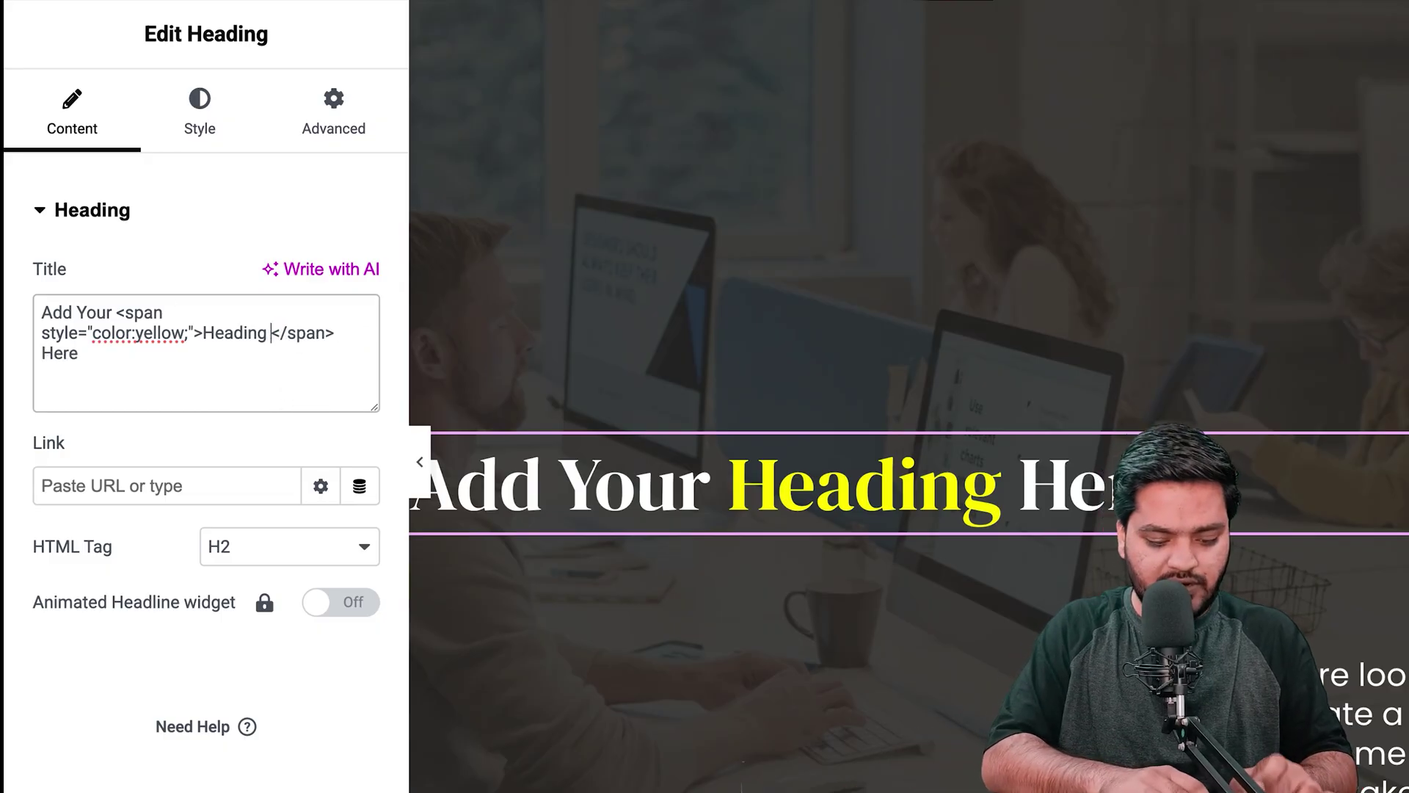
{"action": "type", "text": "Text"}
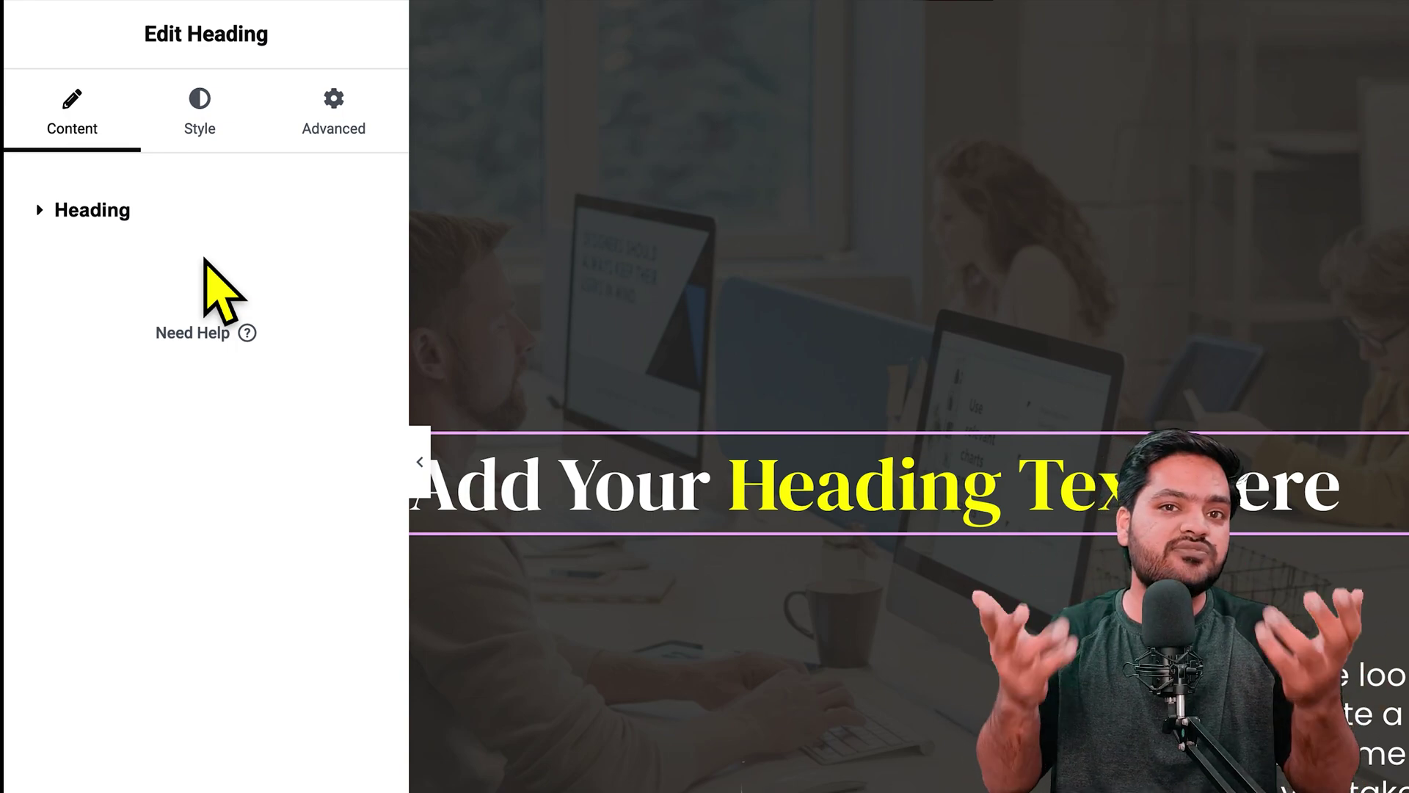
{"action": "left_click", "coordinate": [121, 213]}
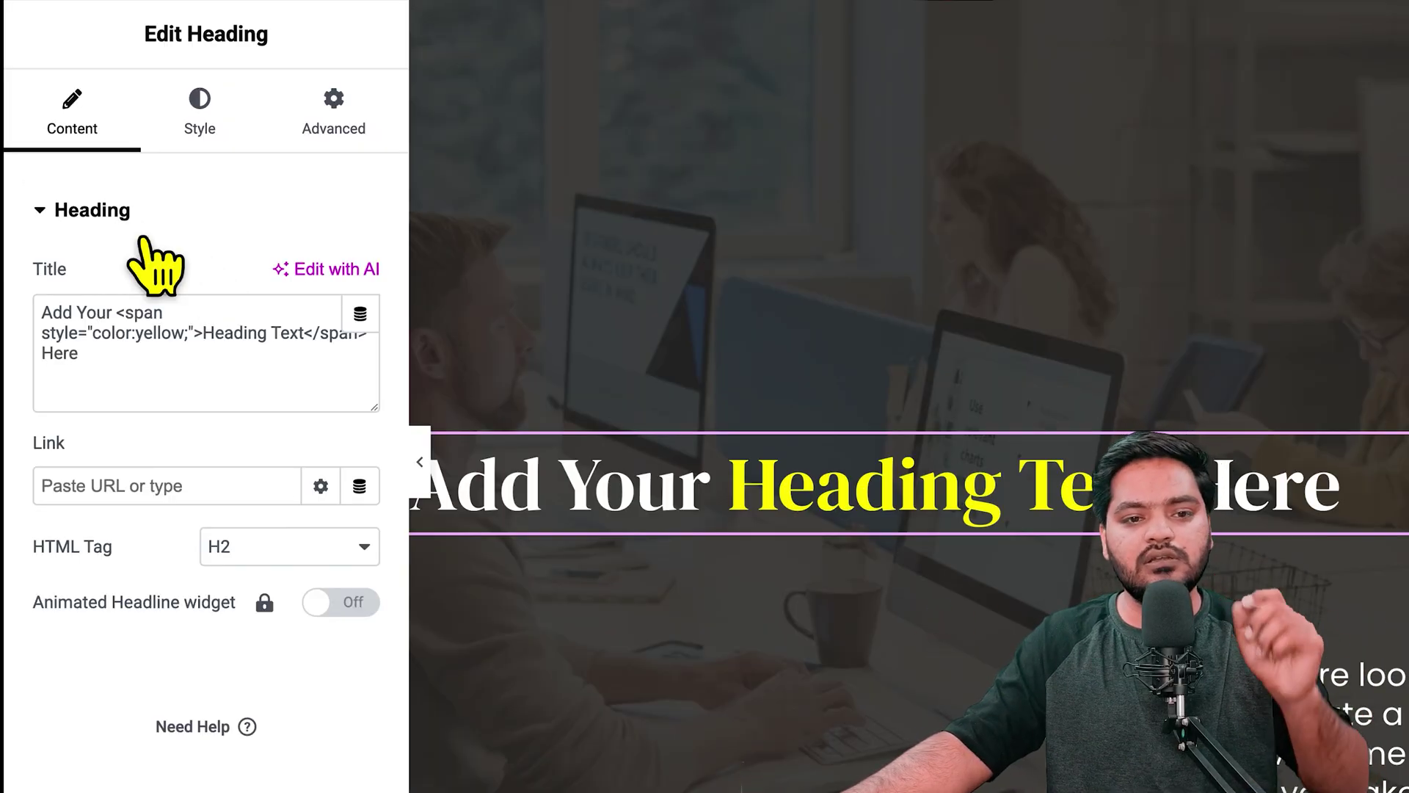
Step: Wrap 'Here' in a span styled color:blue; so that word shows blue
{"action": "left_click", "coordinate": [99, 404]}
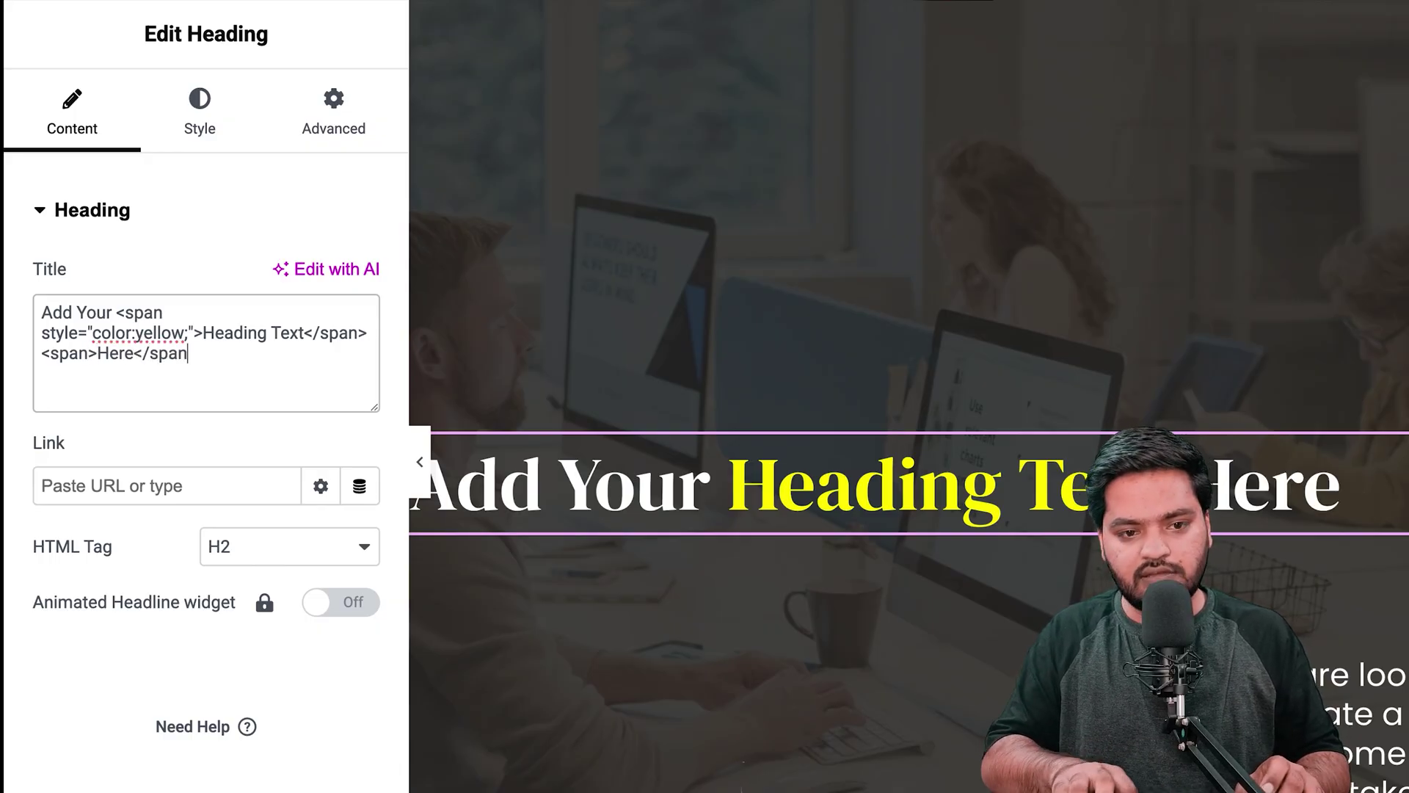
{"action": "key", "text": "BackSpace"}
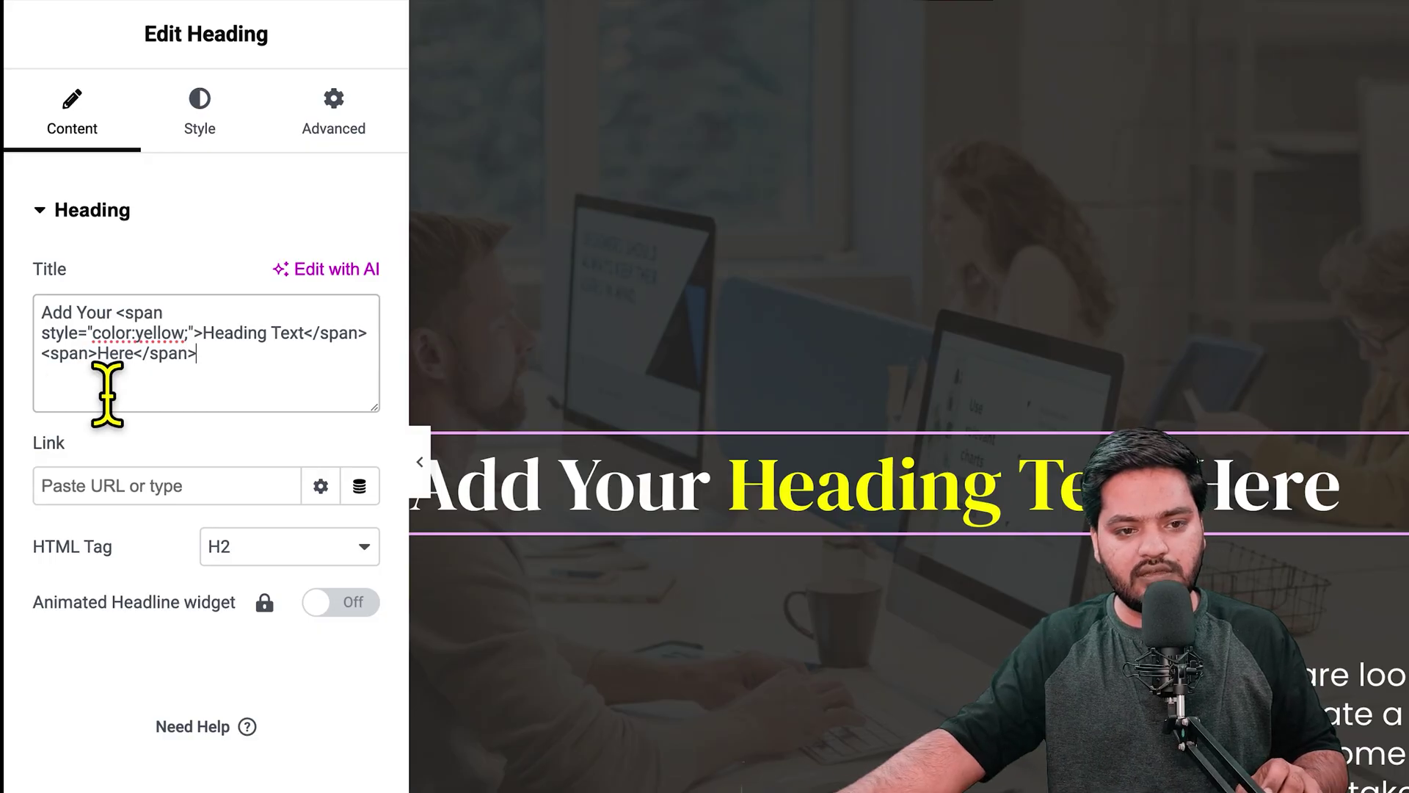
{"action": "key", "text": "Left"}
{"action": "key", "text": "Left"}
{"action": "key", "text": "Left"}
{"action": "key", "text": "Left"}
{"action": "key", "text": "Left"}
{"action": "key", "text": "Left"}
{"action": "key", "text": "Left"}
{"action": "key", "text": "Left"}
{"action": "key", "text": "Left"}
{"action": "key", "text": "Left"}
{"action": "key", "text": "Left"}
{"action": "key", "text": "Left"}
{"action": "type", "text": "s"}
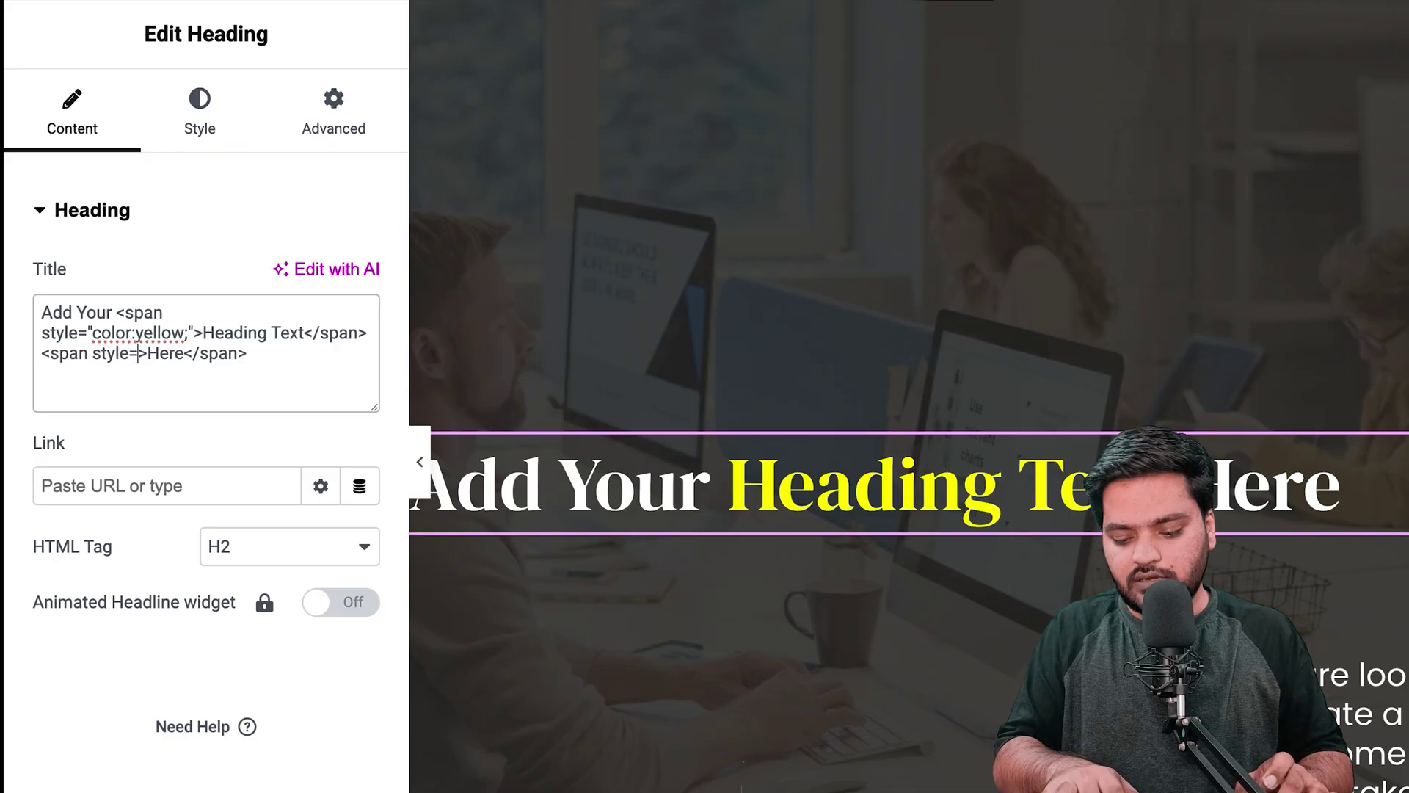
{"action": "type", "text": "tyle=\"\""}
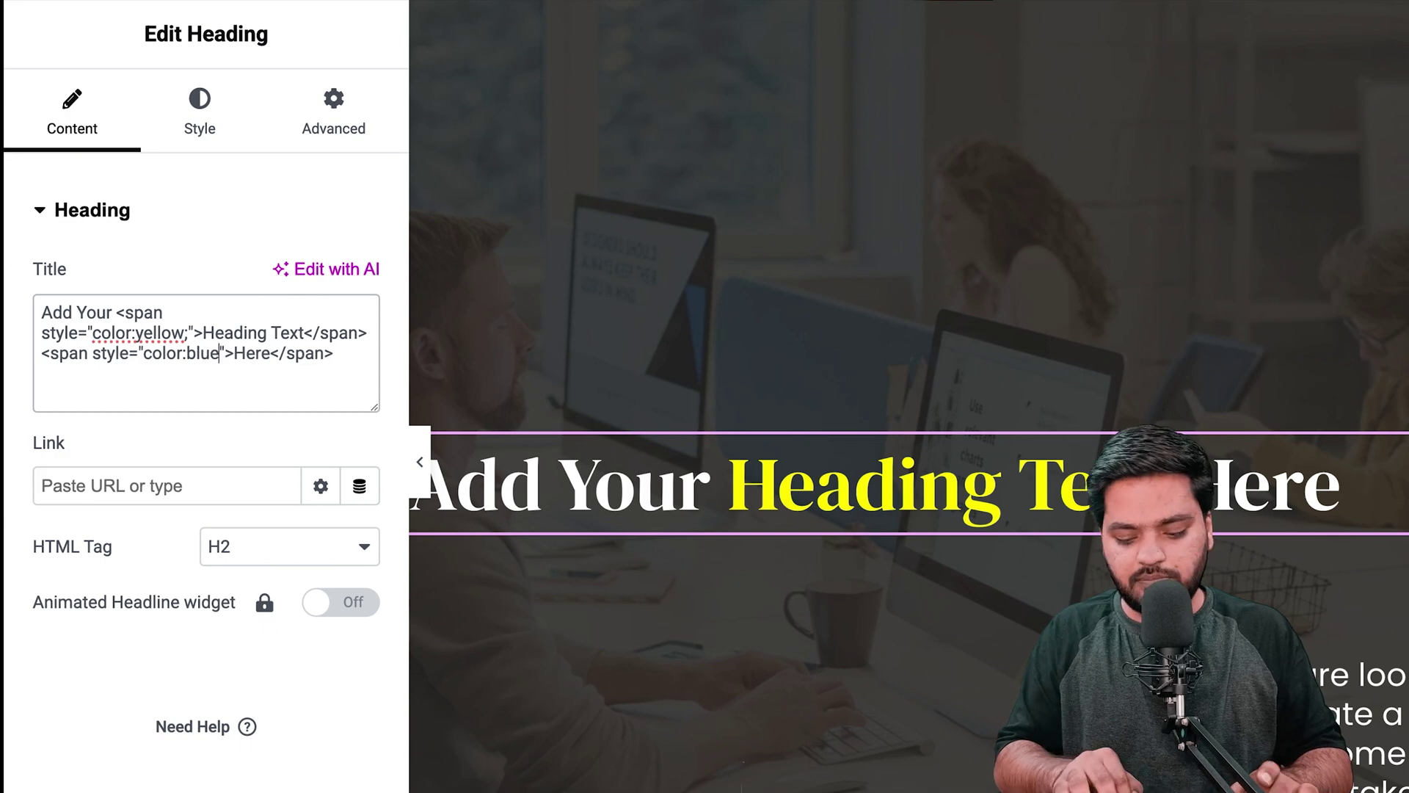
{"action": "key", "text": "End"}
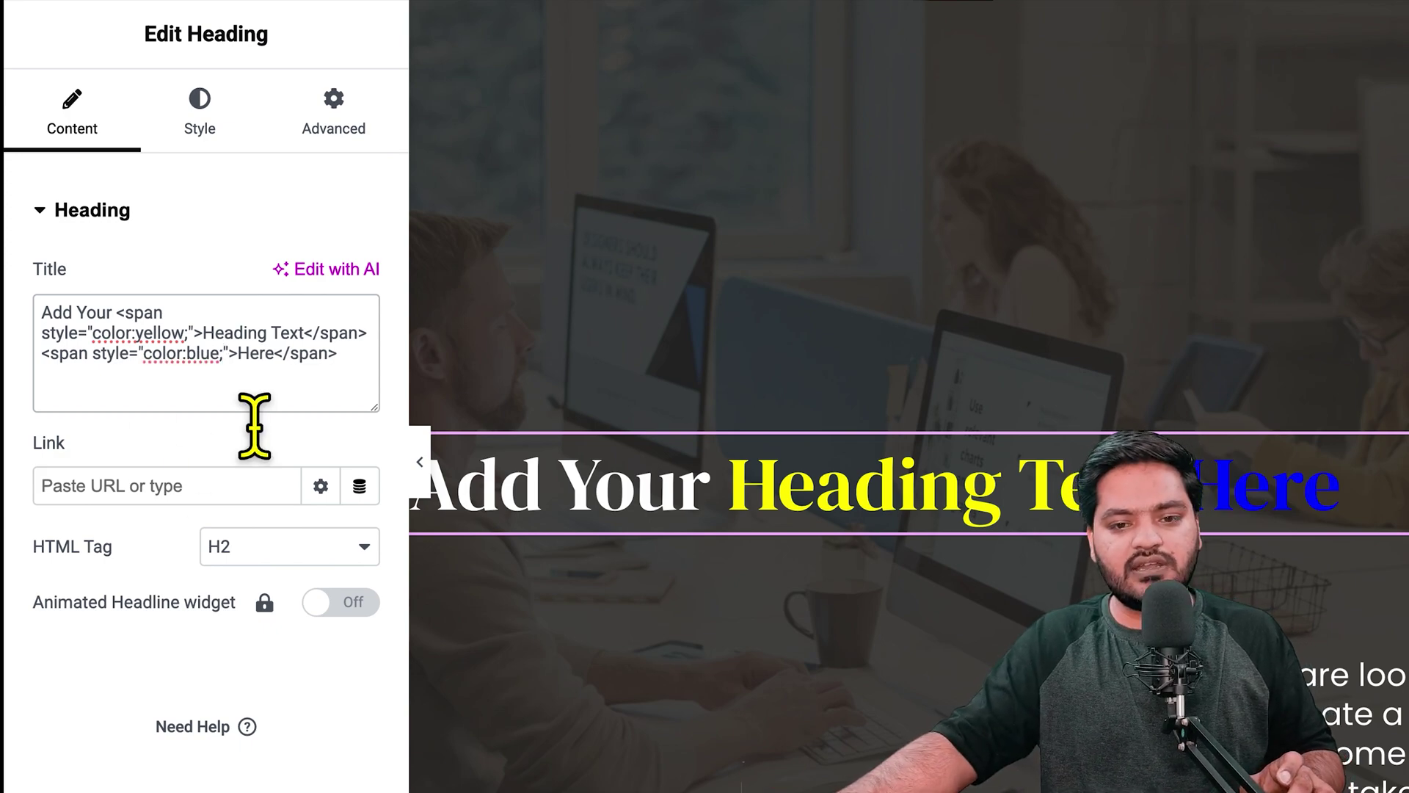